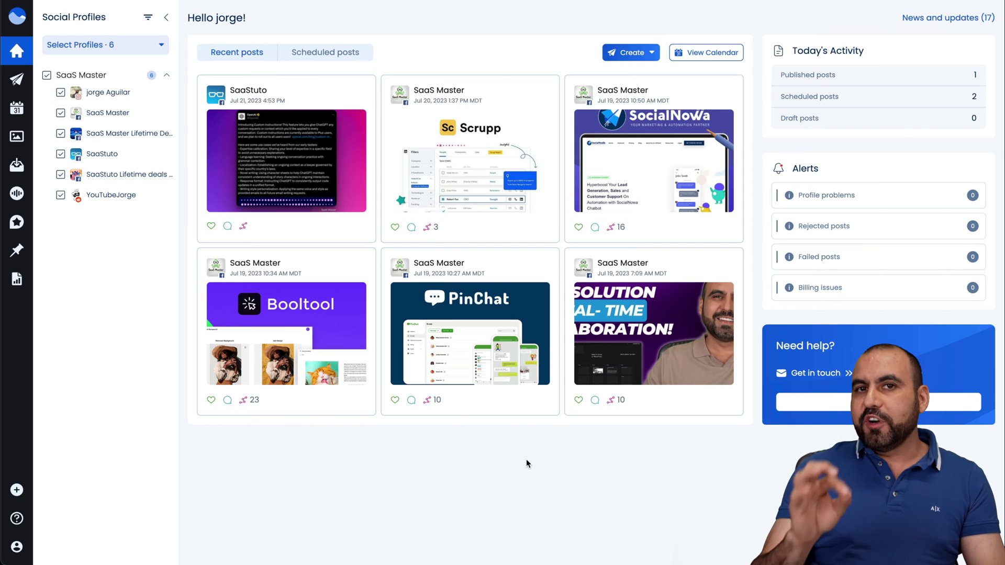
Start adding a social profile from Quick Add, assigning it to the 'SaaS Master (brand)' group.
left_click(18, 491)
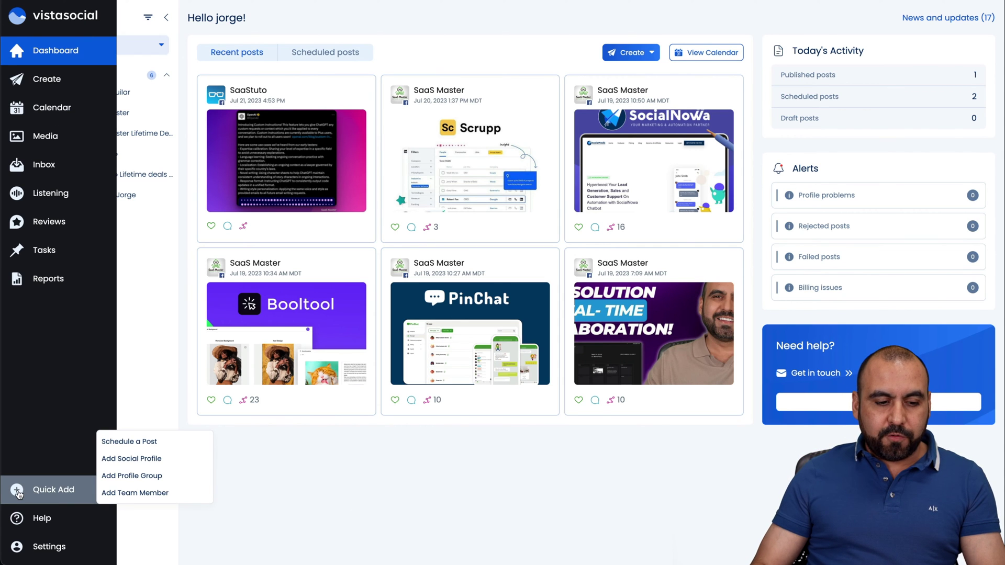
left_click(160, 460)
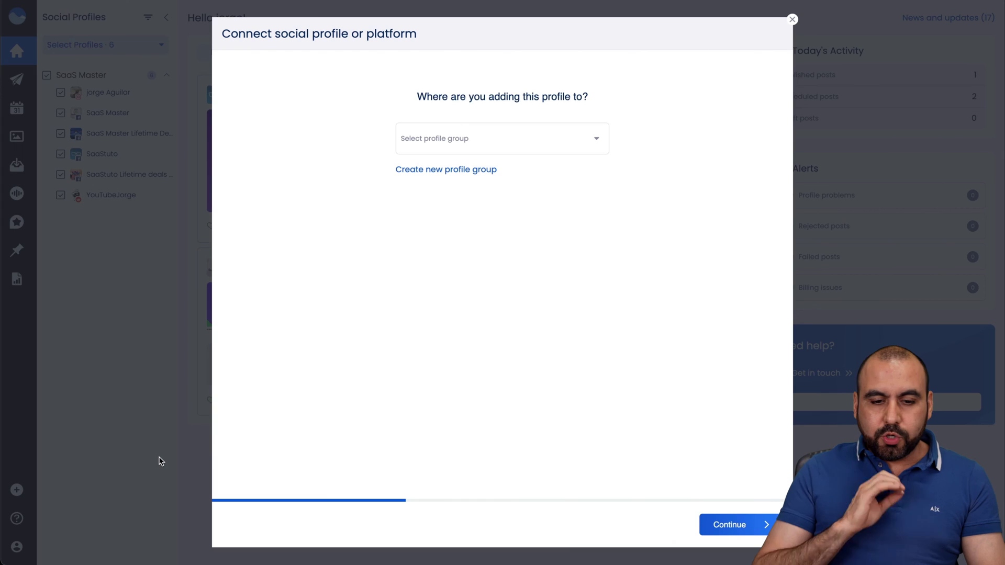
left_click(506, 153)
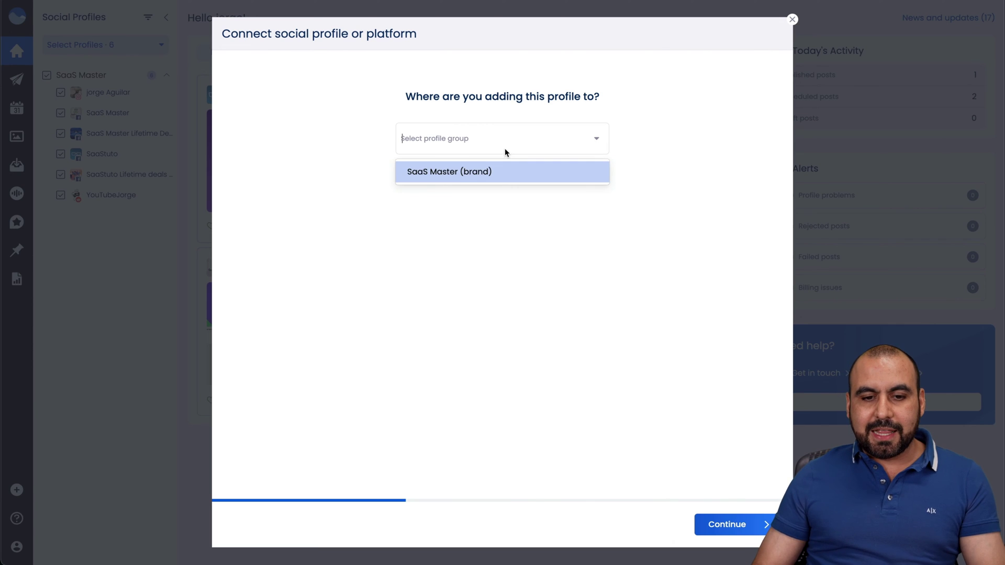
left_click(455, 170)
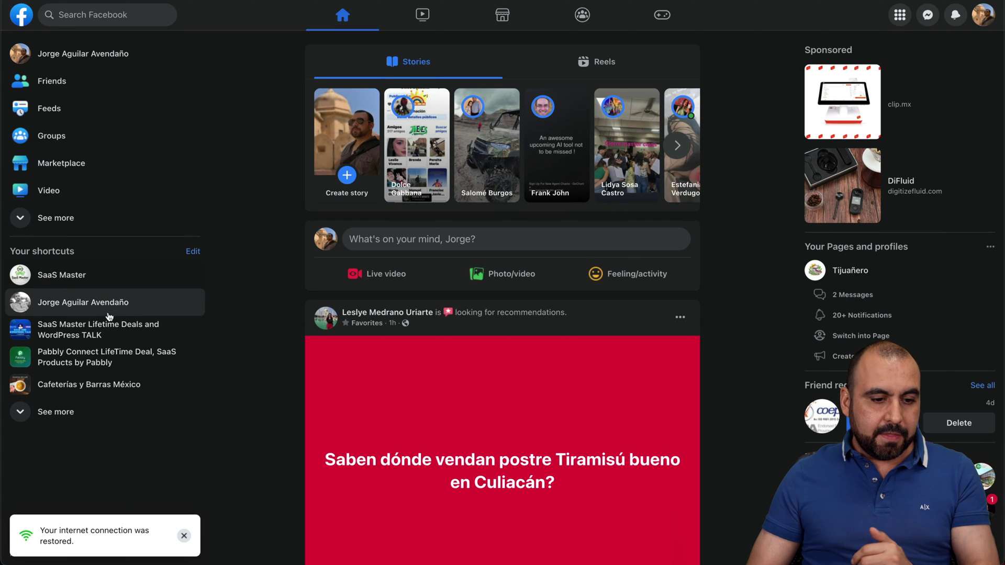
Open the SaaS Master Lifetime Deals Facebook group and its '...' options menu.
left_click(109, 326)
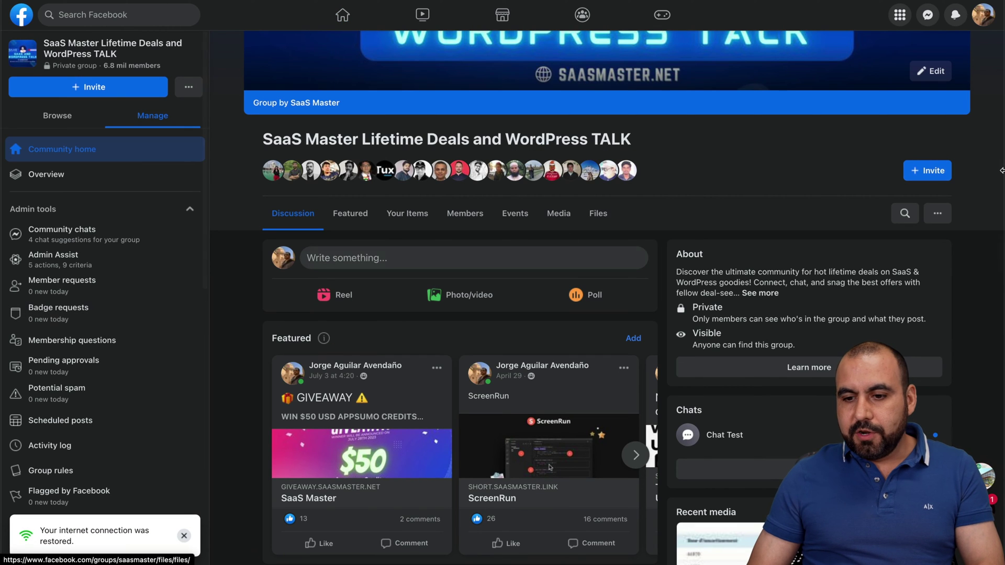
left_click(939, 215)
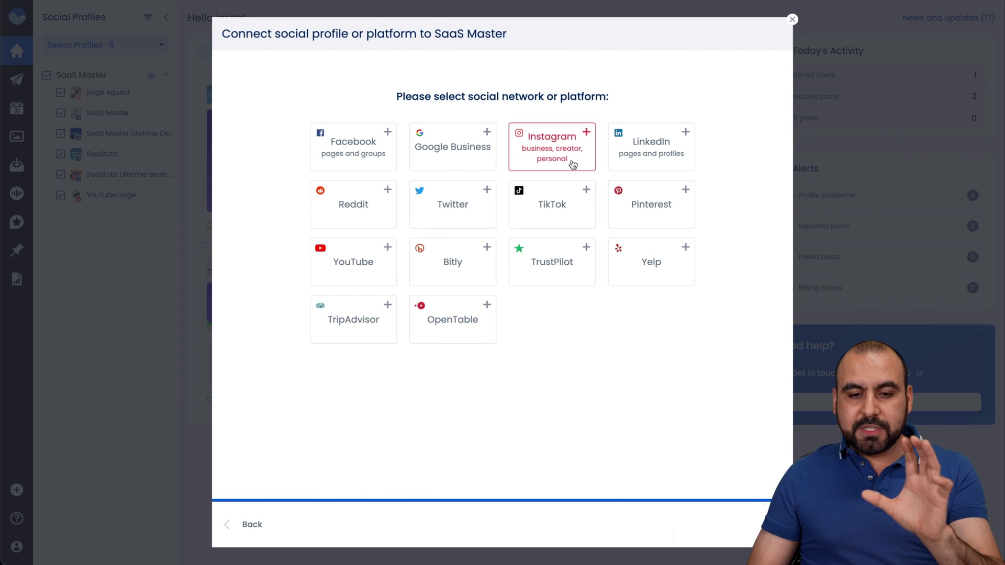
Compare Instagram's Business and Personal connection options, then go back and close the connection dialog.
left_click(573, 167)
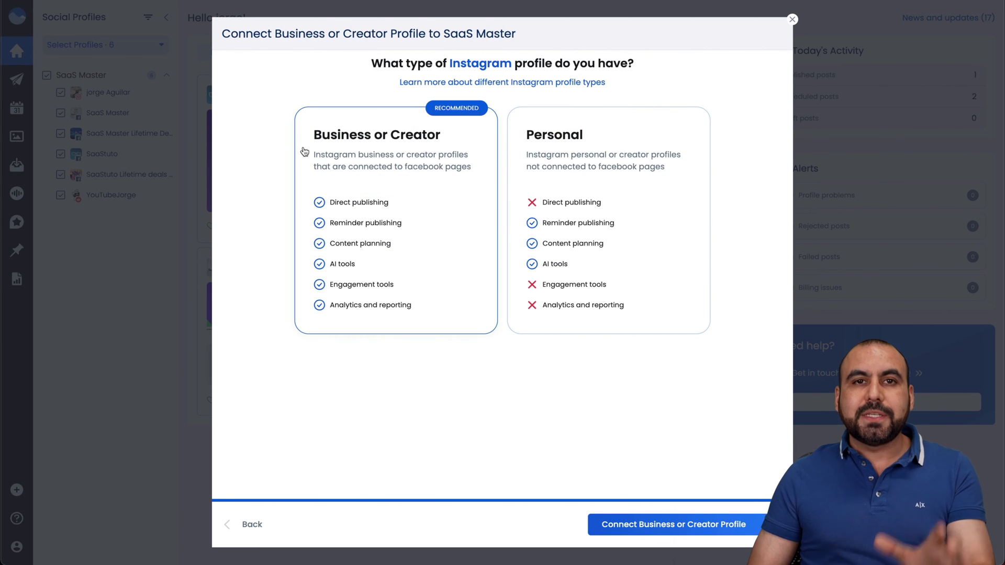
mouse_move(384, 291)
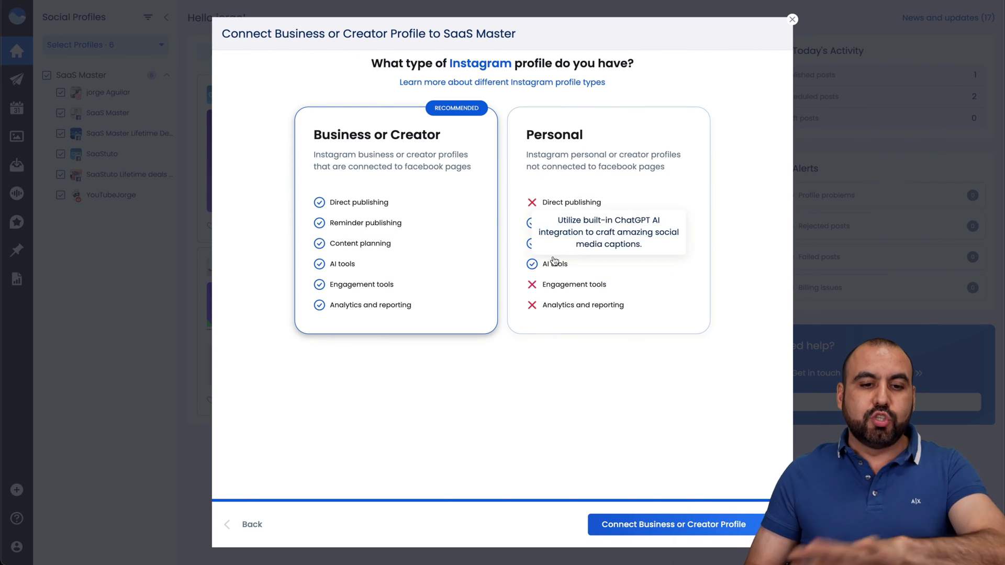
mouse_move(415, 222)
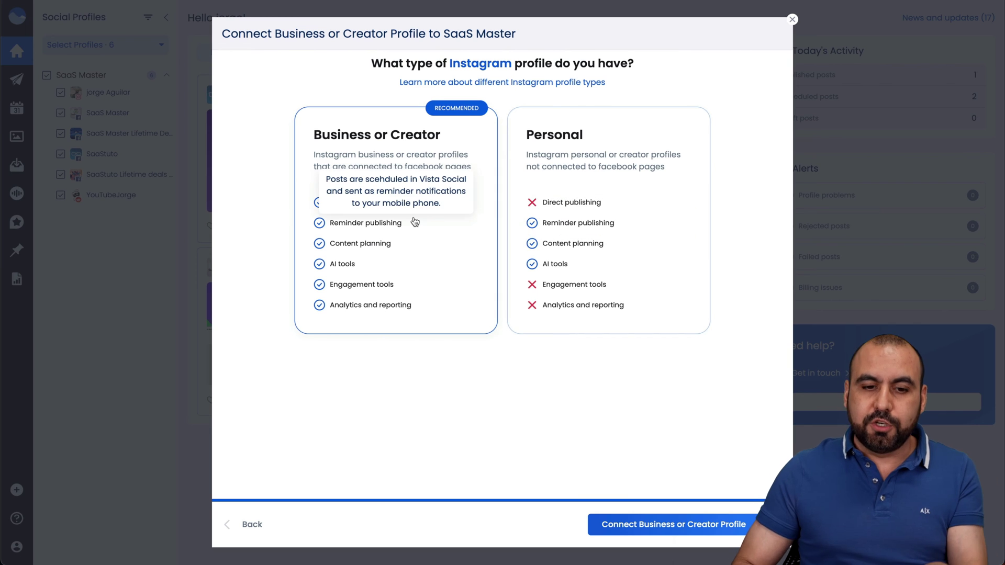
left_click(253, 525)
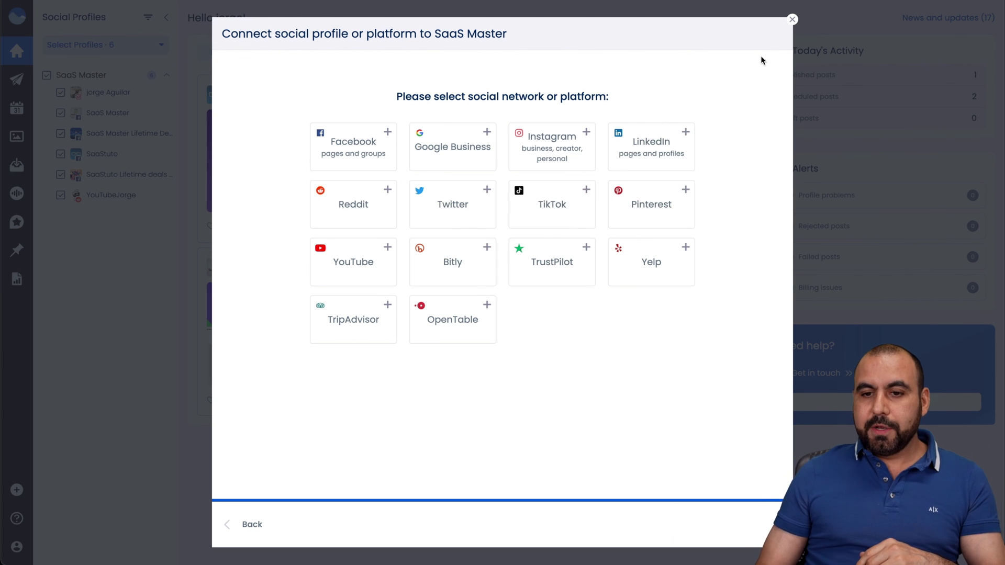
left_click(793, 20)
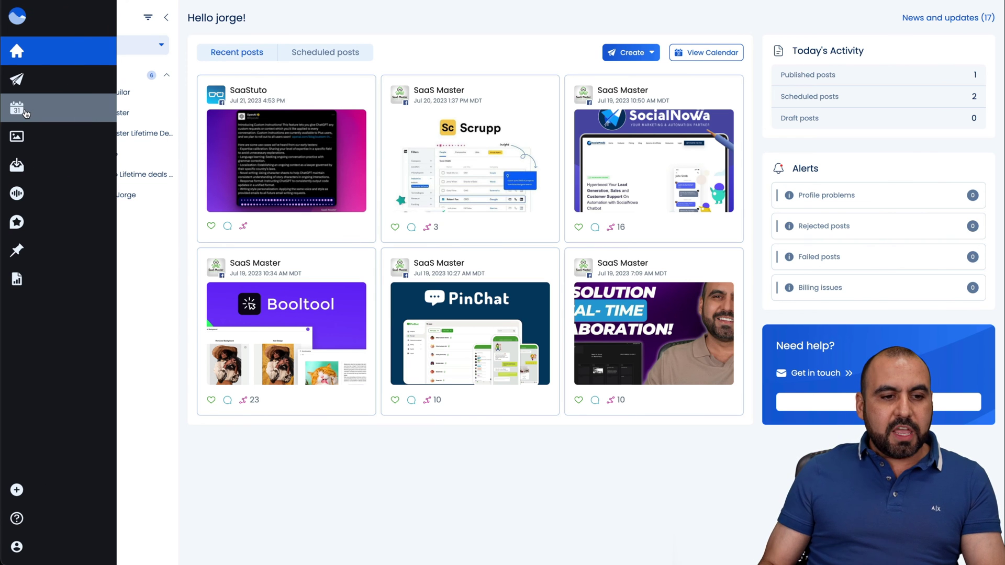
Filter the calendar to SaaS Master only, unchecking the personal, lifetime-deals, both SaaStuto and YouTube profiles.
left_click(23, 111)
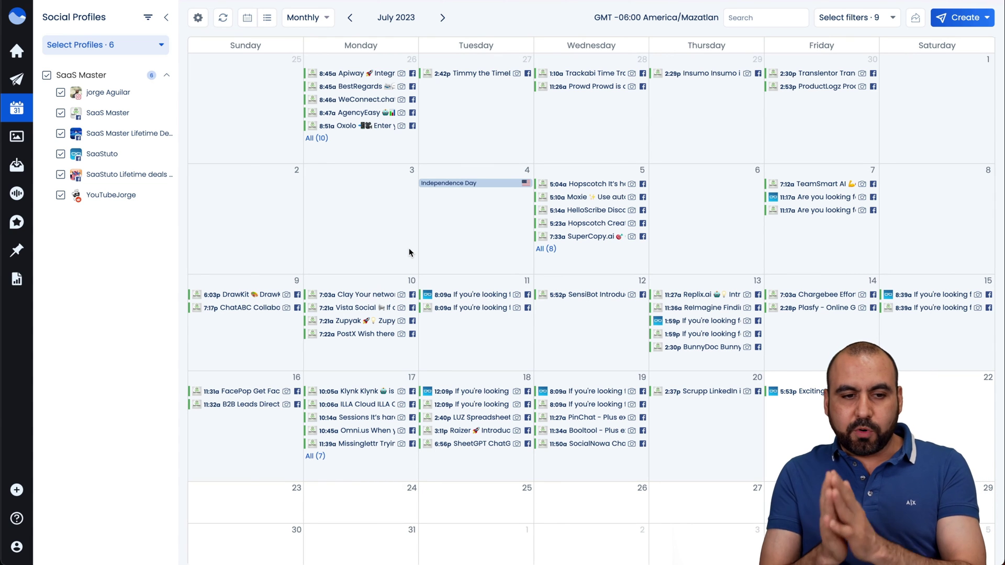
left_click(60, 92)
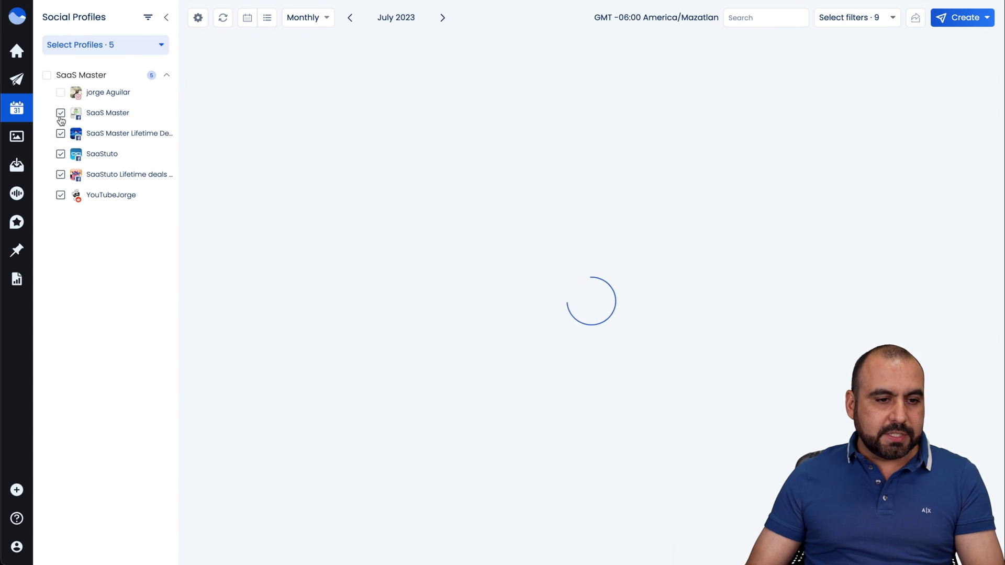
left_click(61, 135)
left_click(61, 154)
left_click(61, 174)
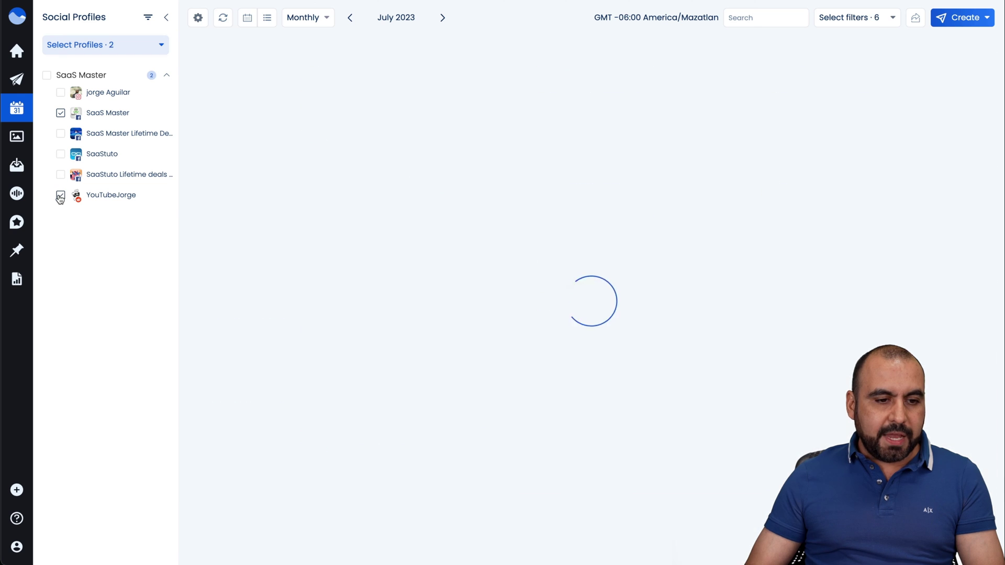
left_click(61, 195)
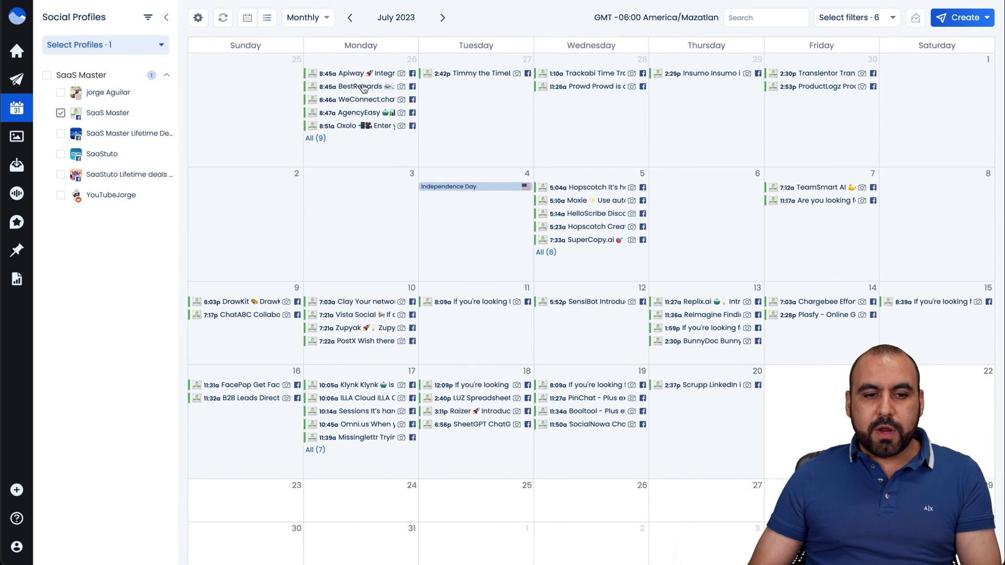
mouse_move(497, 80)
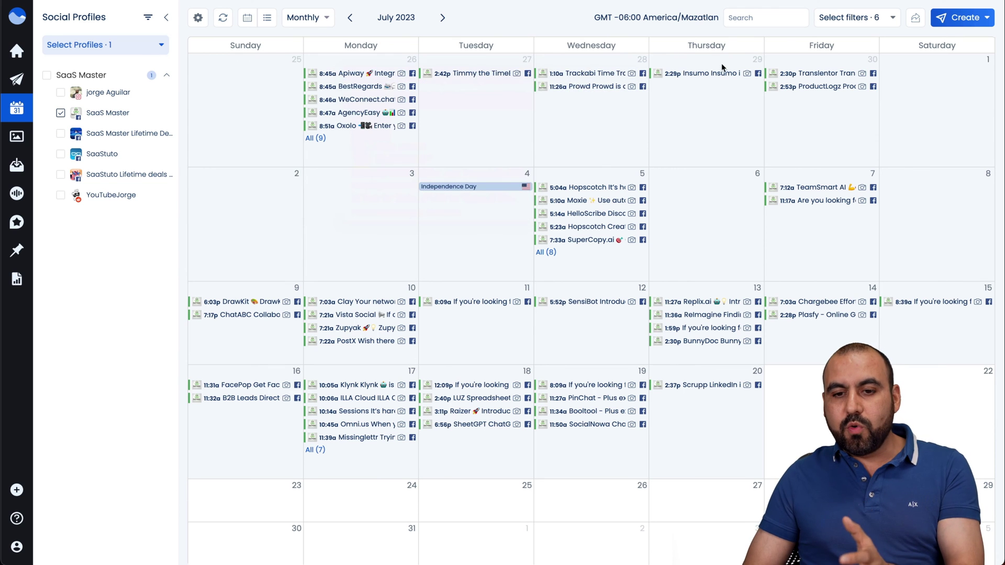
mouse_move(729, 78)
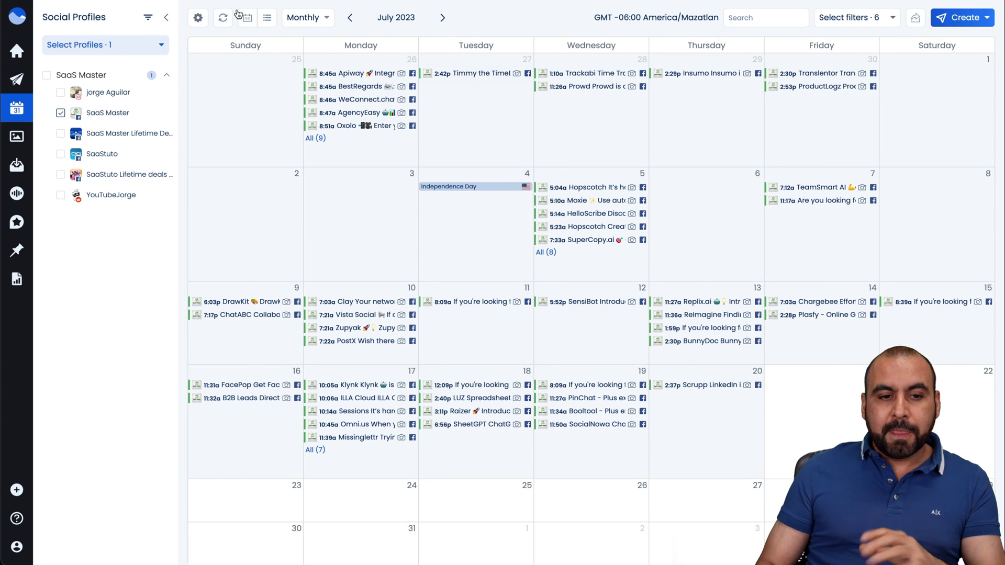
Try the calendar's small-preview, large-preview and condensed views, then return to no previews.
left_click(200, 20)
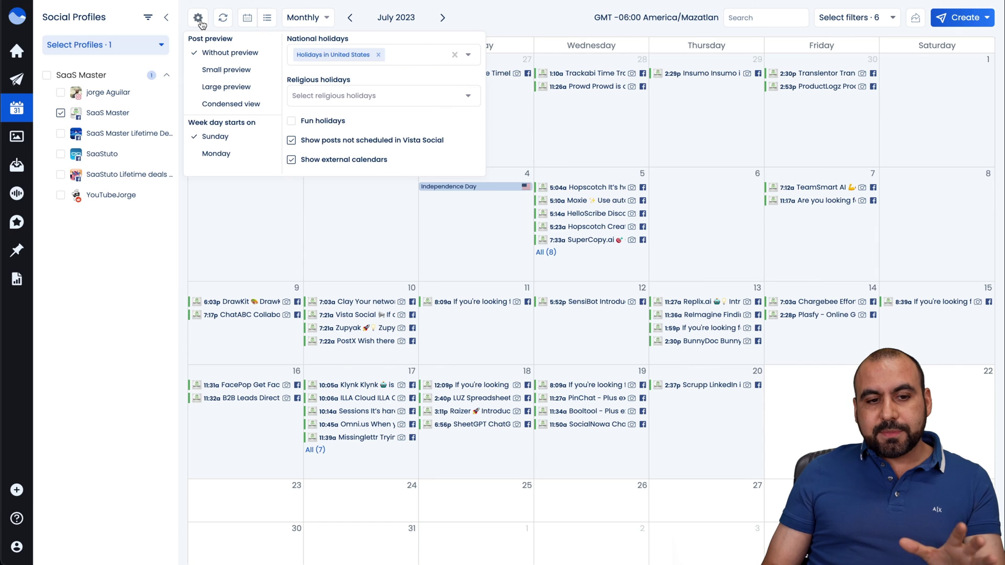
left_click(225, 71)
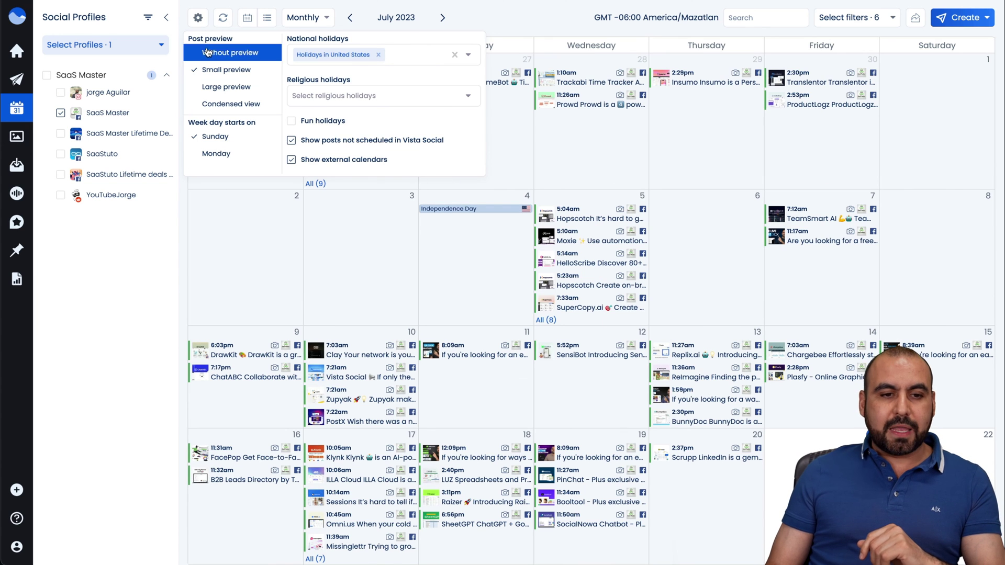
left_click(209, 88)
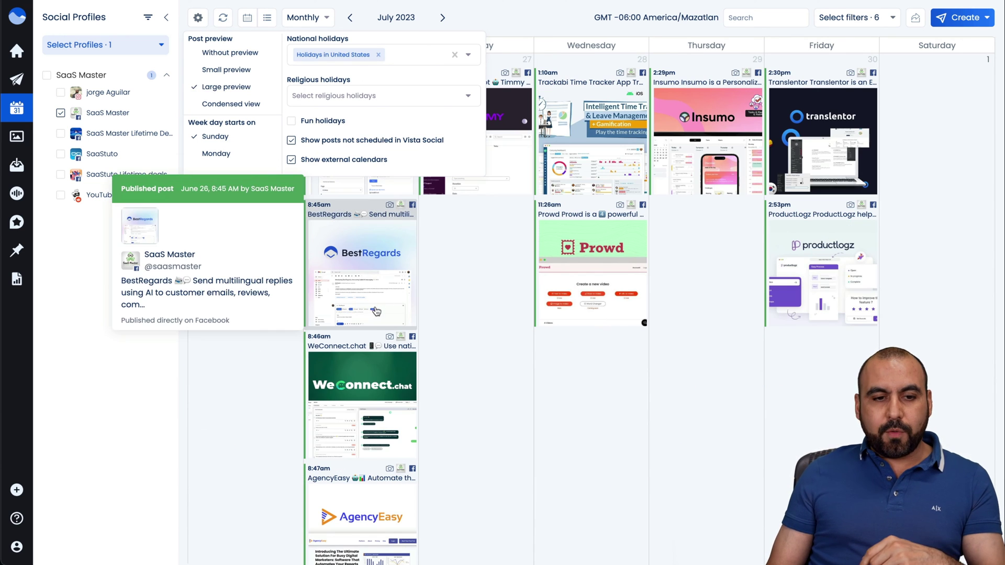
left_click(232, 105)
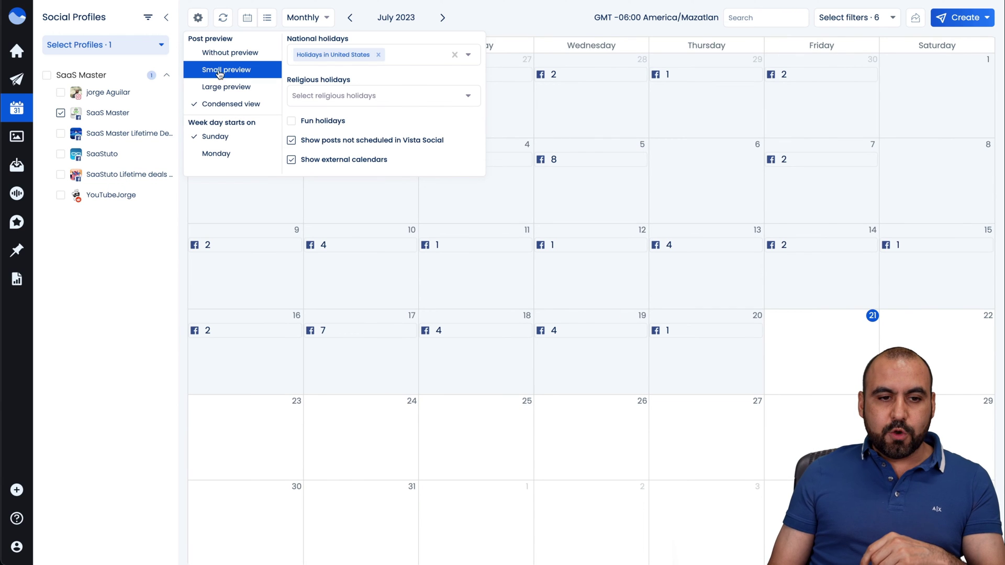
left_click(214, 54)
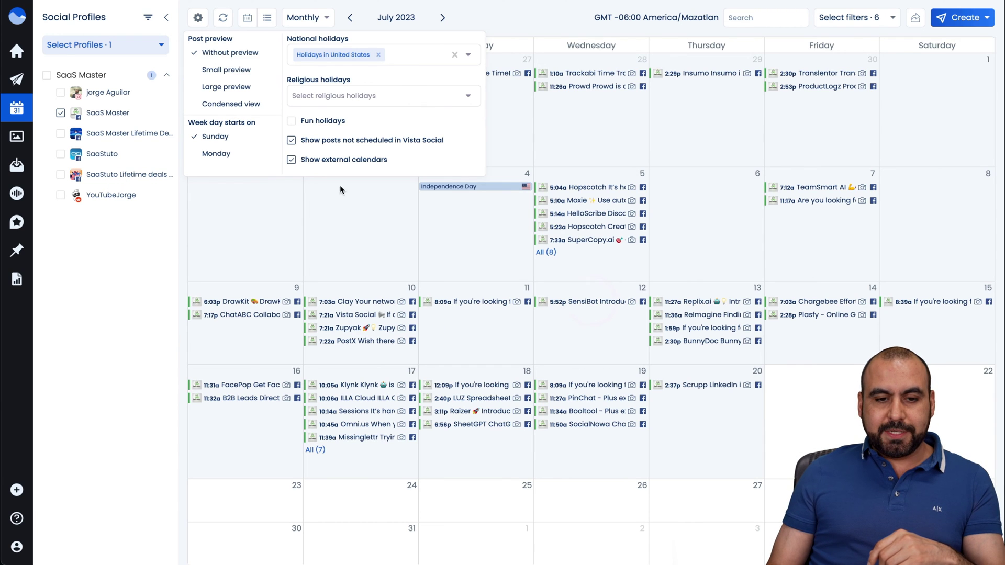
left_click(361, 217)
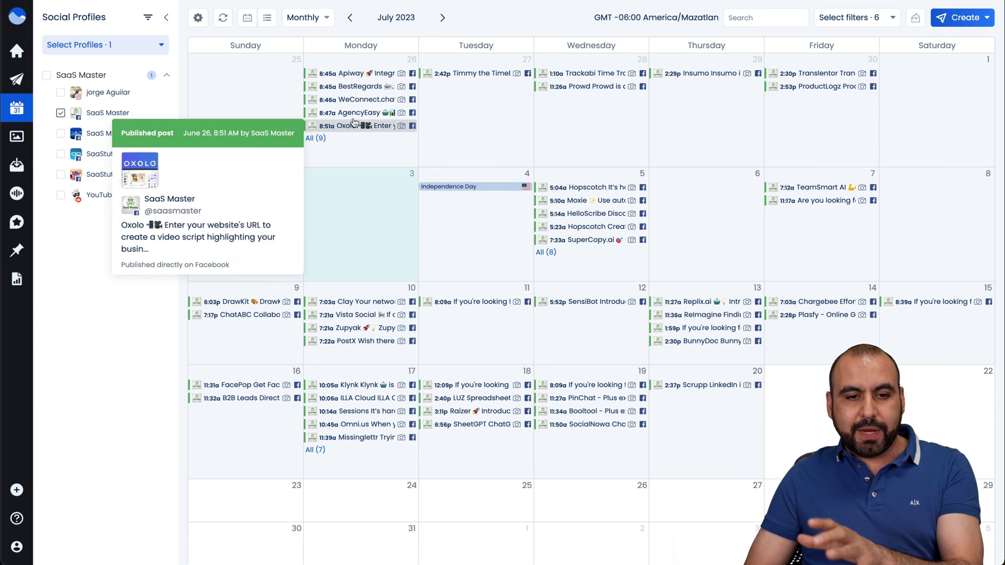
Reload the calendar posts and check the post status filter and period choices.
mouse_move(345, 105)
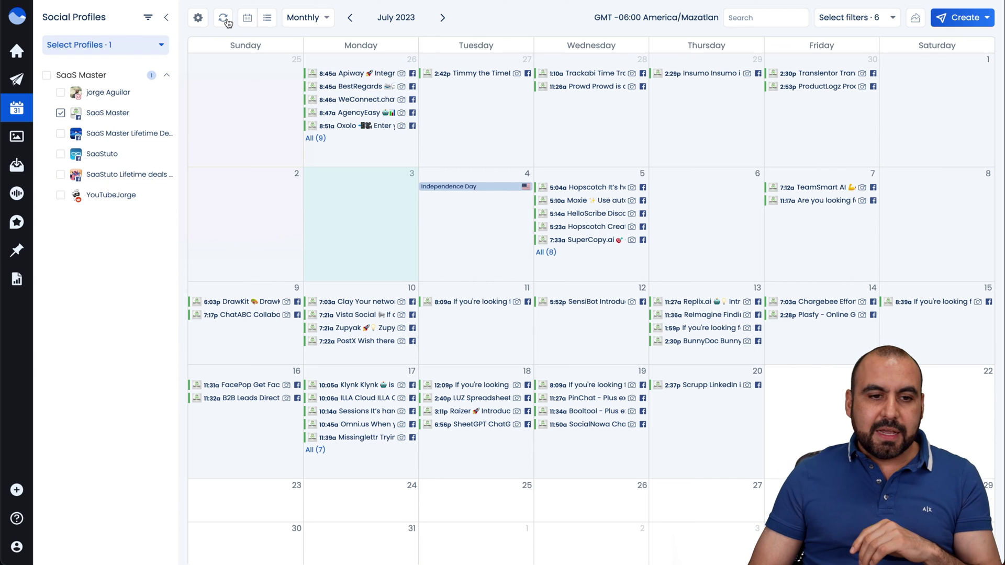
left_click(246, 19)
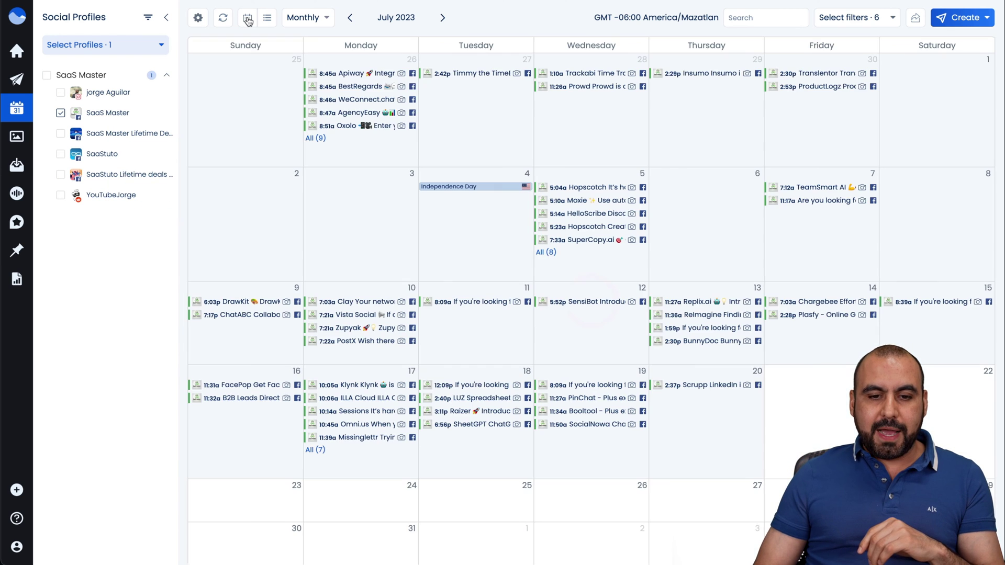
left_click(267, 19)
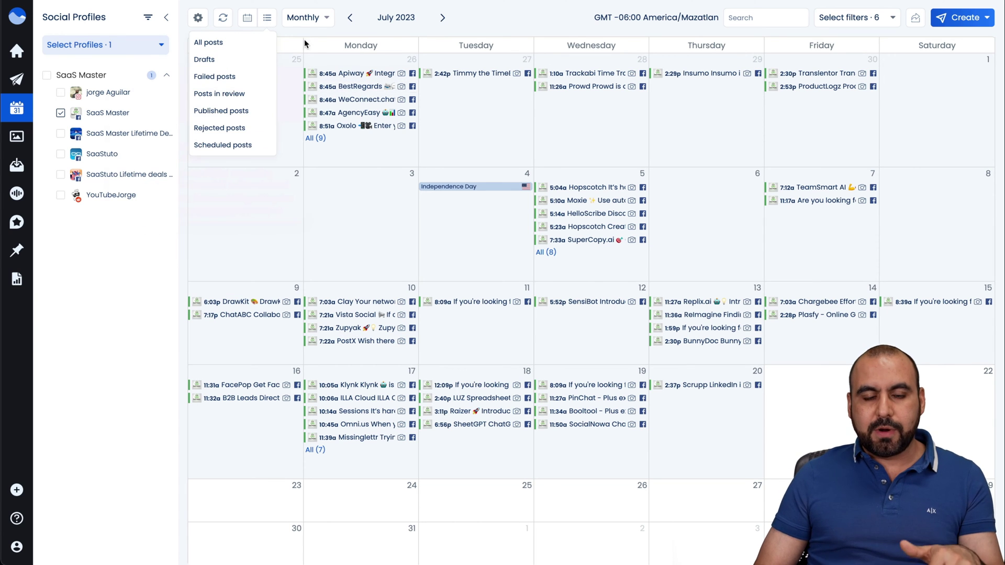
left_click(327, 20)
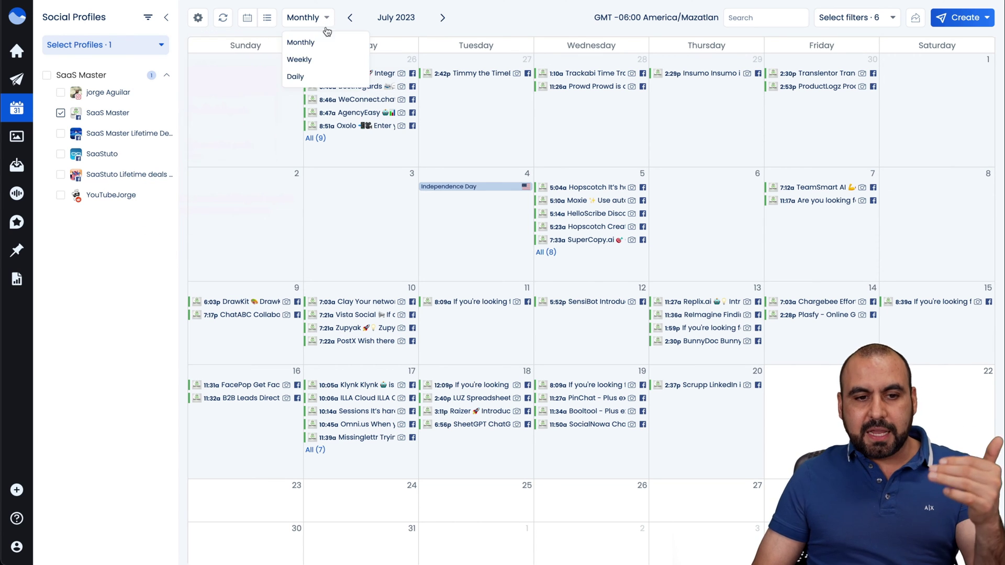
Page the calendar back to March 2023, then forward again to May 2023.
left_click(443, 17)
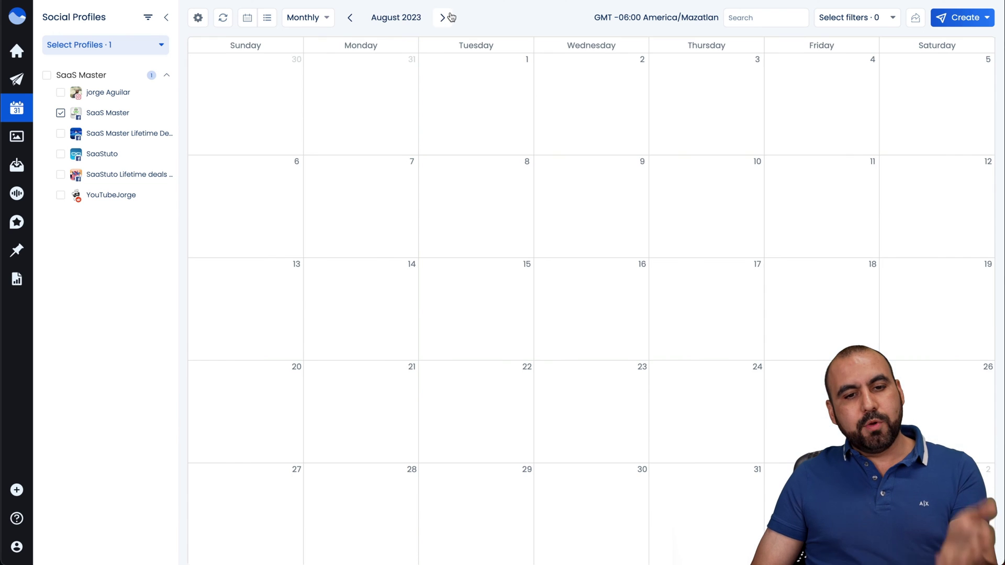
left_click(350, 18)
left_click(350, 18)
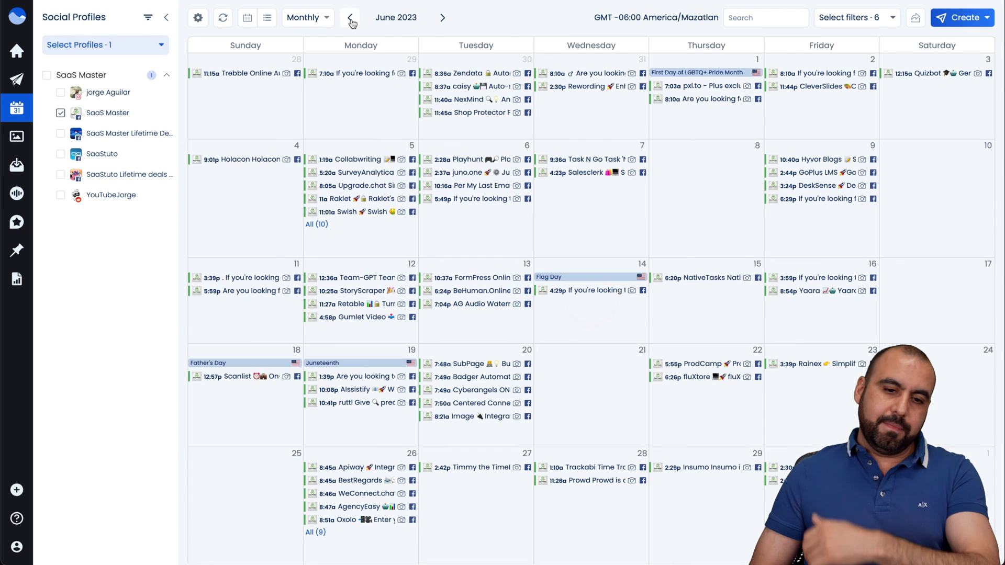
left_click(350, 19)
left_click(350, 18)
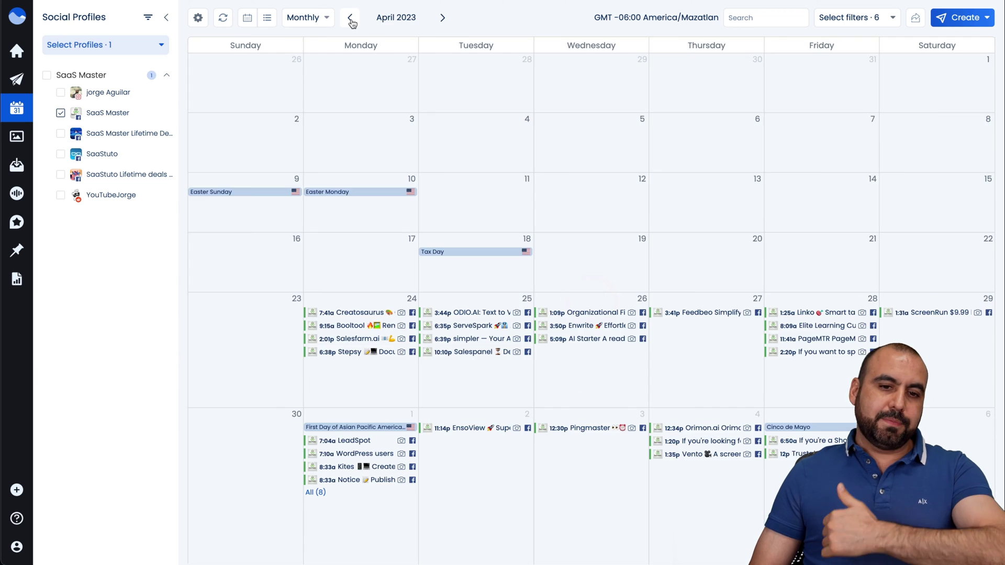
left_click(350, 19)
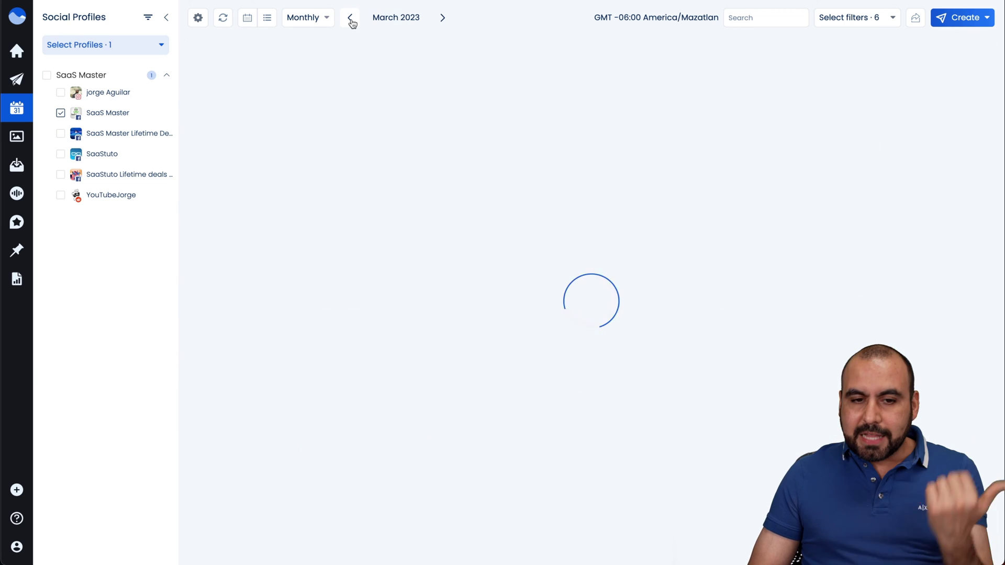
left_click(441, 19)
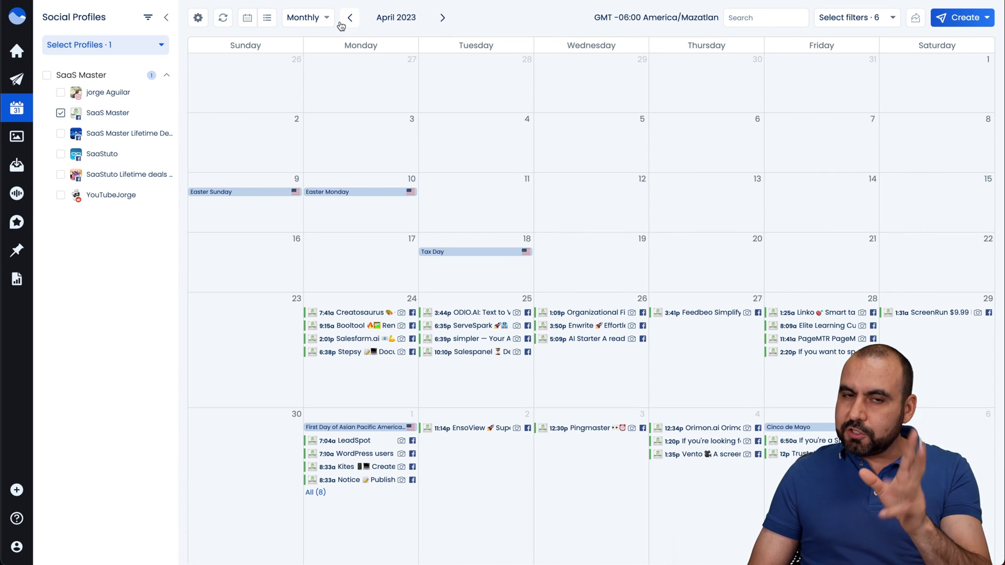
left_click(443, 18)
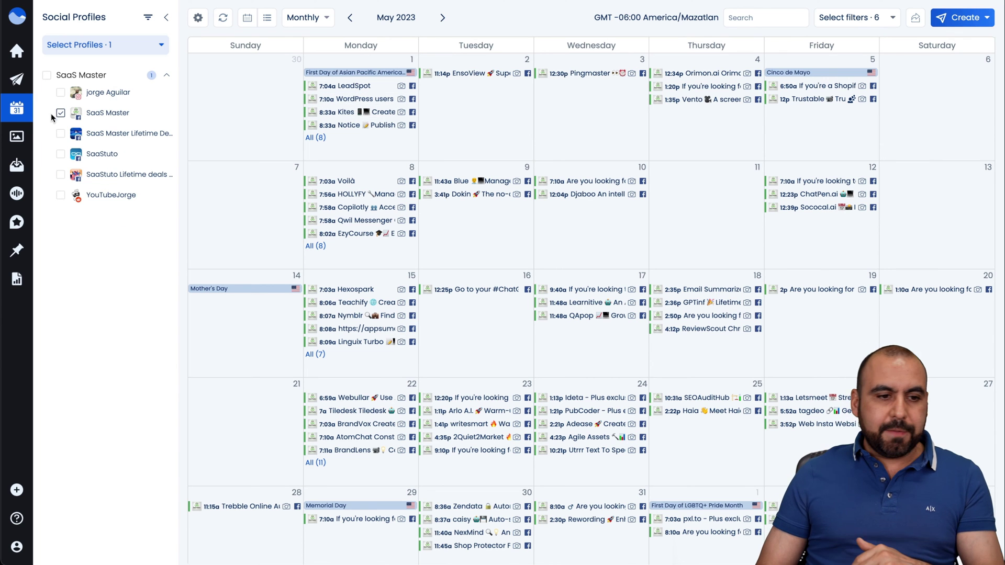
mouse_move(22, 85)
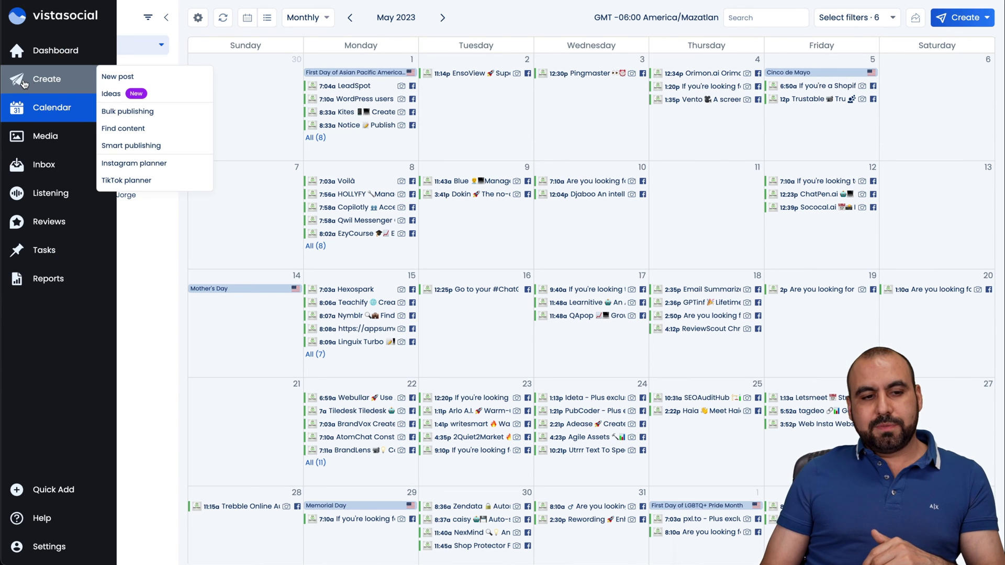
From the Dashboard, create a new post and open its AI caption assistant.
left_click(58, 51)
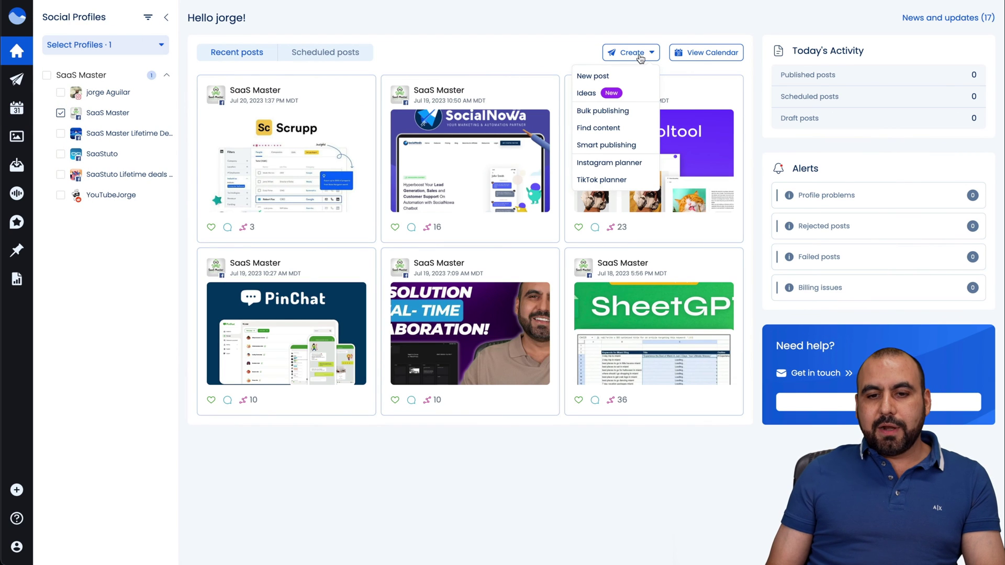
left_click(613, 80)
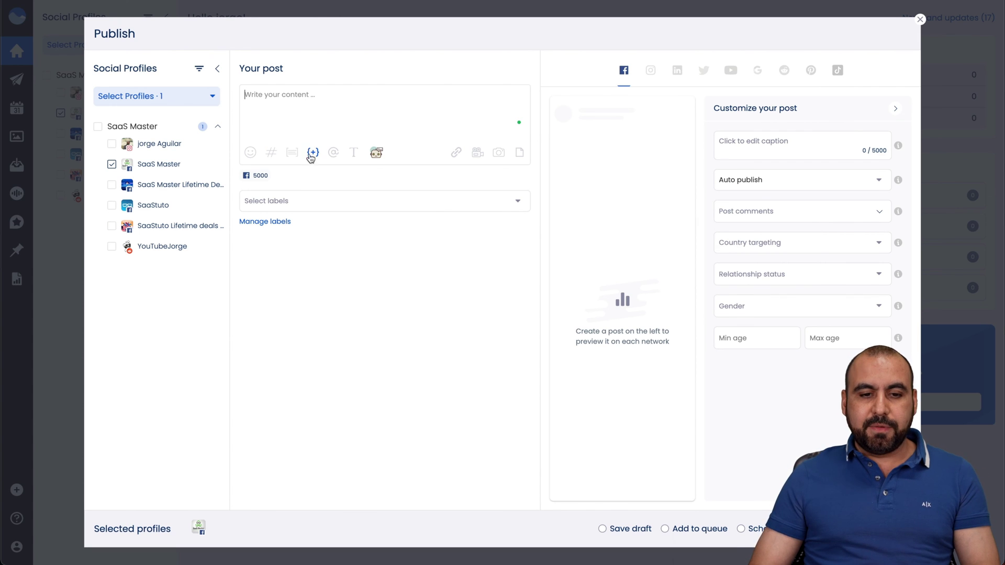
left_click(376, 153)
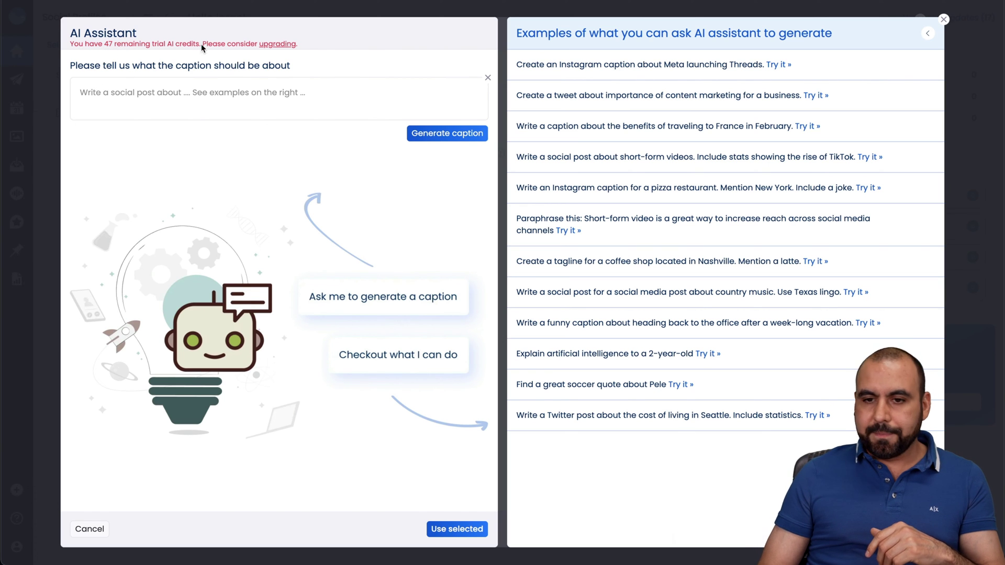
Close the AI Assistant and attach the uploaded 1.png image to the post.
left_click(943, 22)
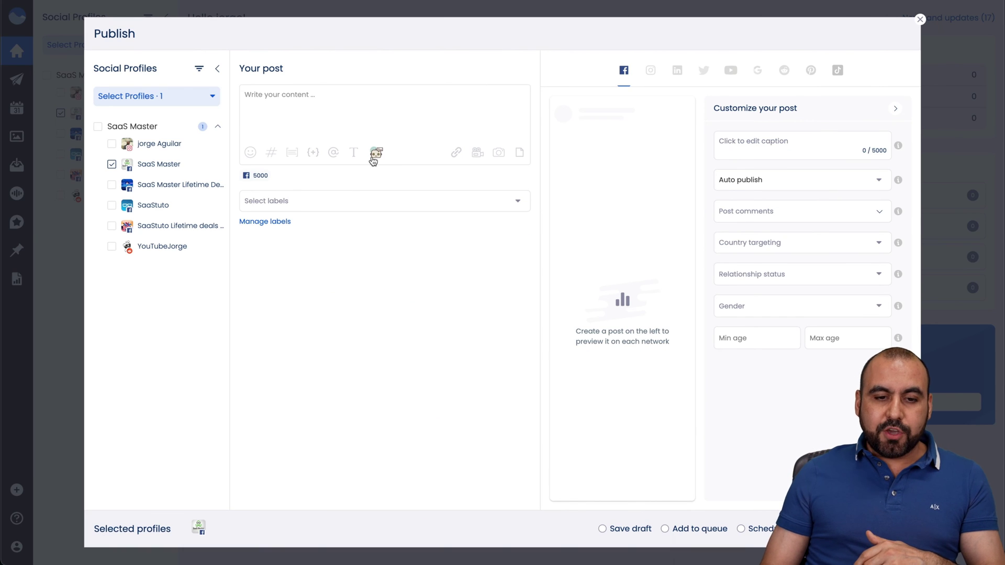
left_click(323, 200)
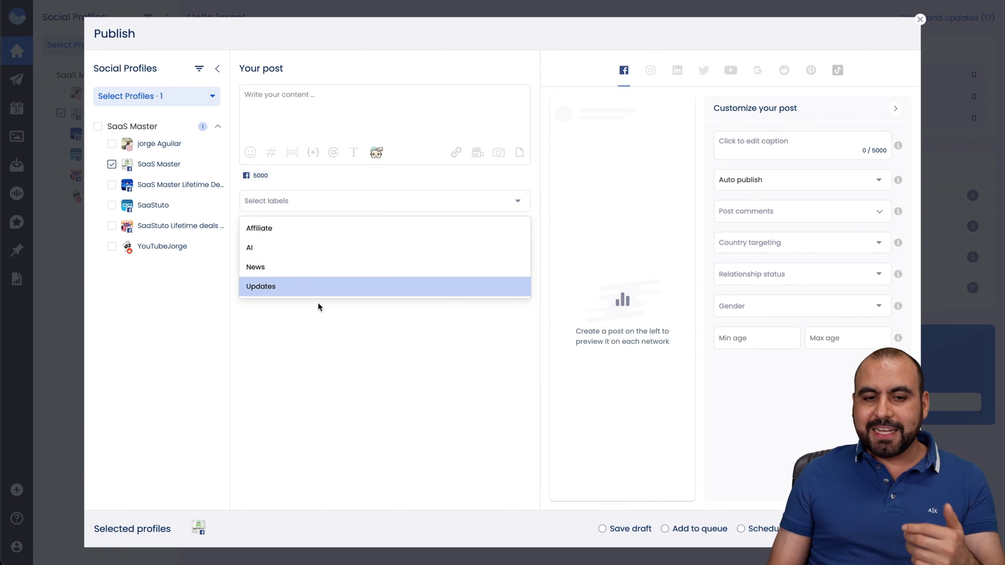
left_click(479, 155)
left_click(456, 180)
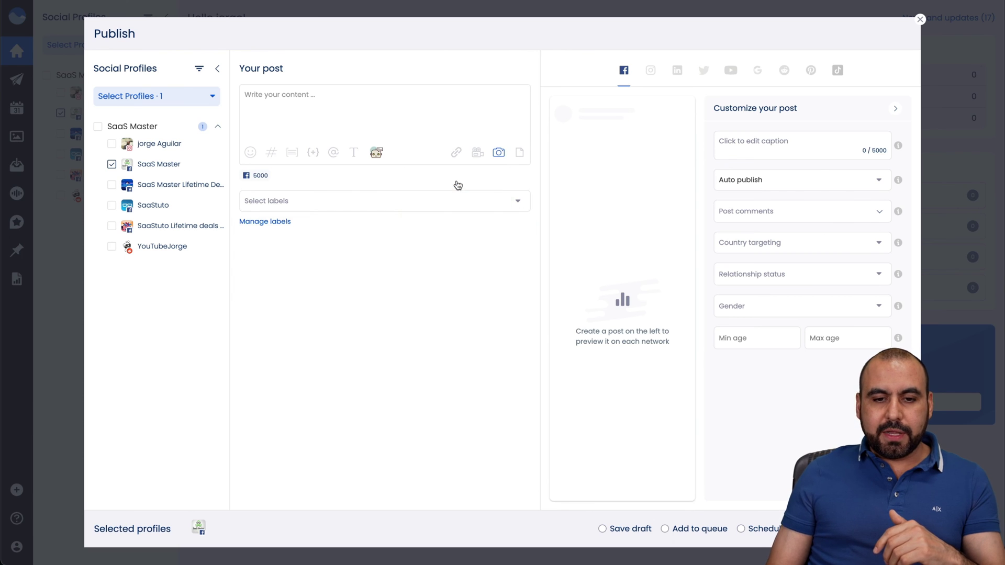
left_click(373, 177)
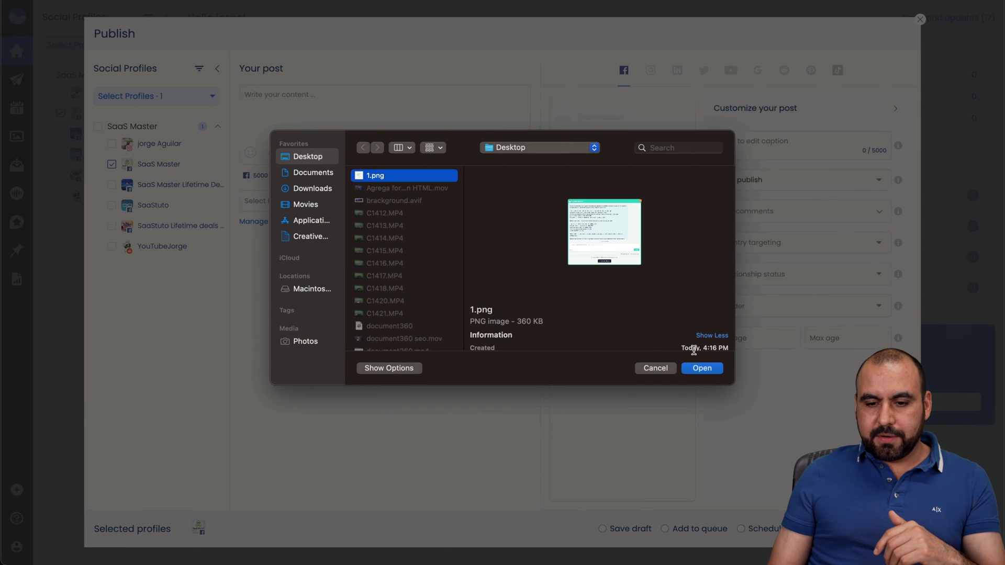
left_click(692, 366)
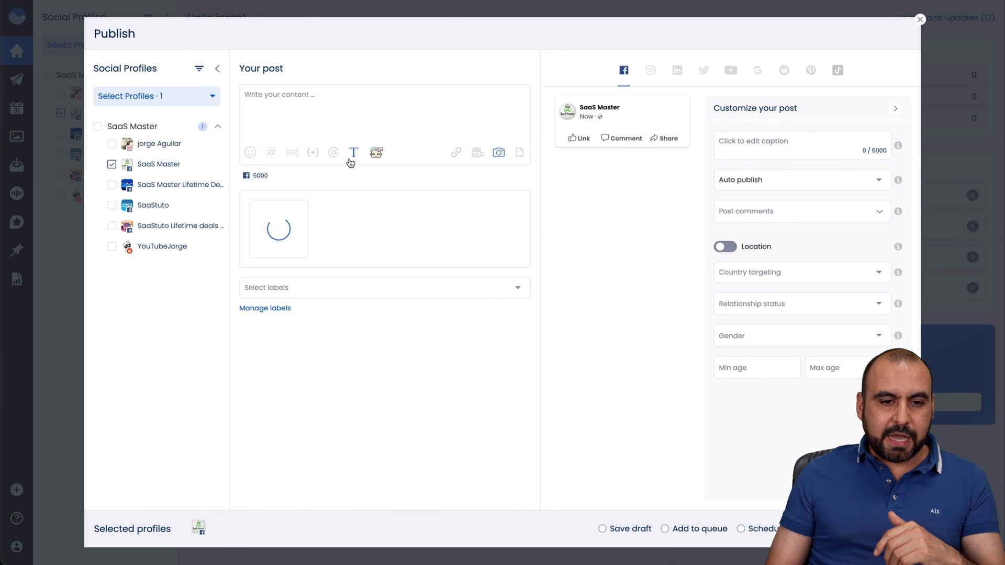
Write 'test here' as the post text and tag it with the News label.
left_click(272, 113)
type("tes")
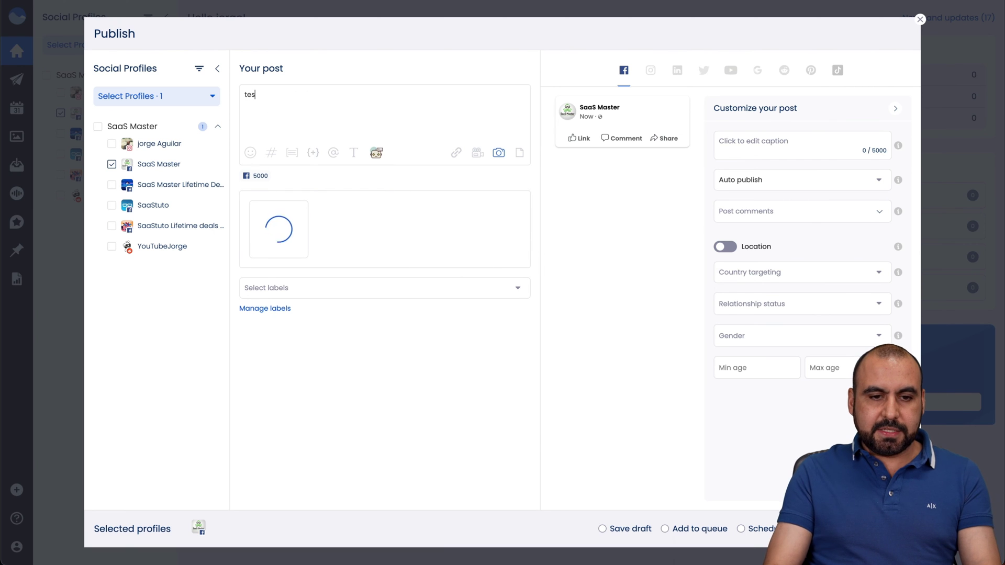
type("t here")
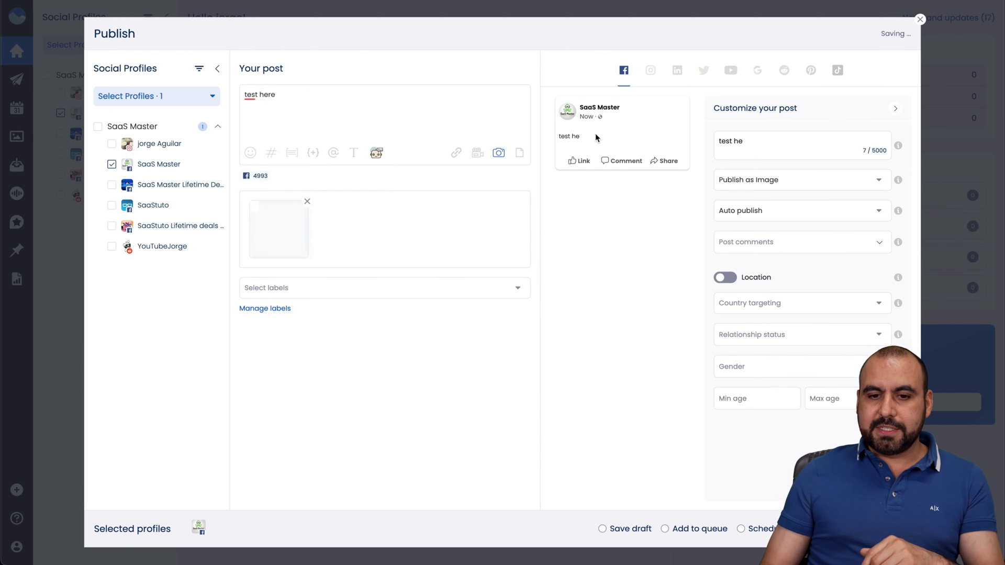
left_click(327, 293)
left_click(280, 354)
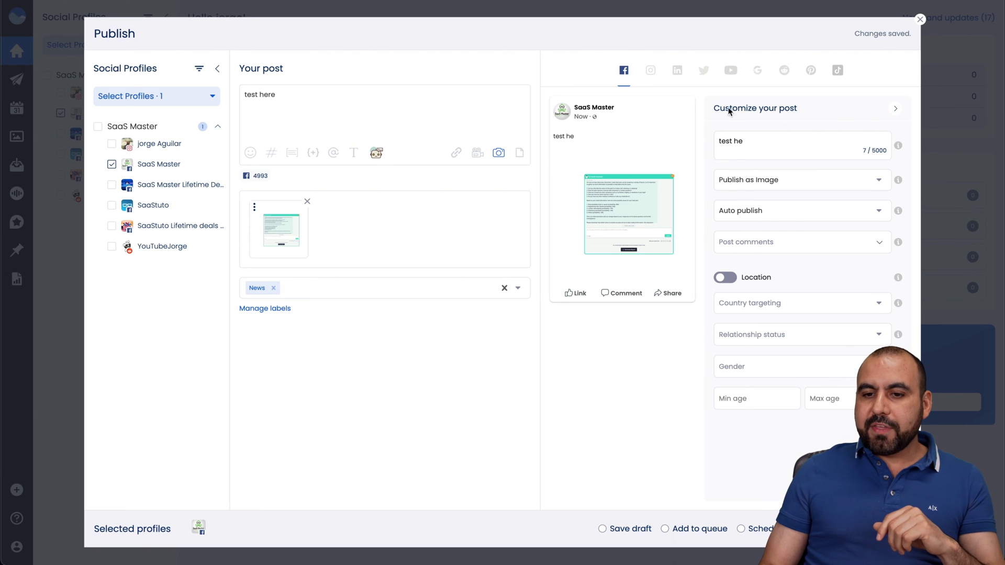
Delete the text of the Facebook-specific custom caption.
left_click_drag(328, 94, 222, 99)
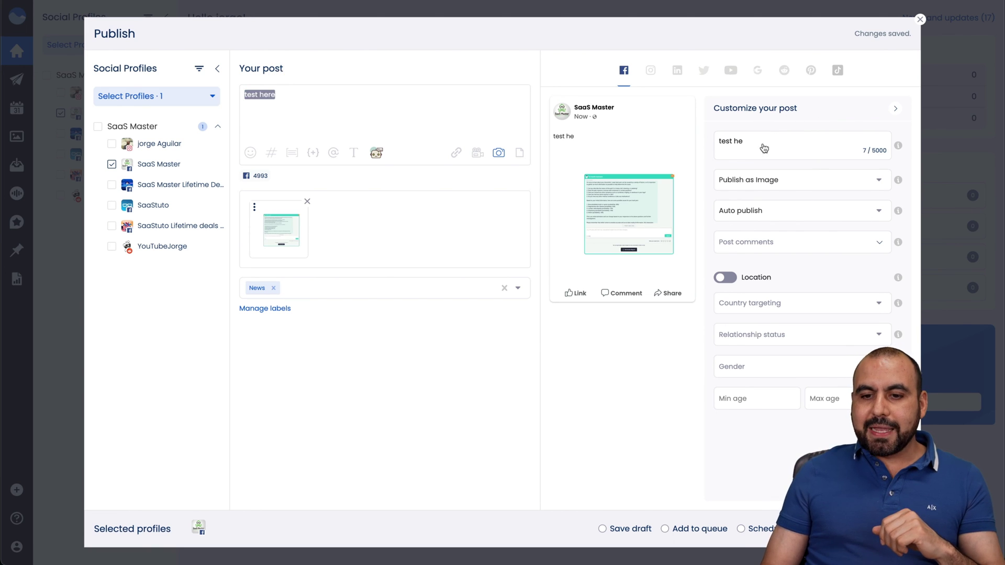
left_click(722, 144)
left_click_drag(740, 151, 719, 152)
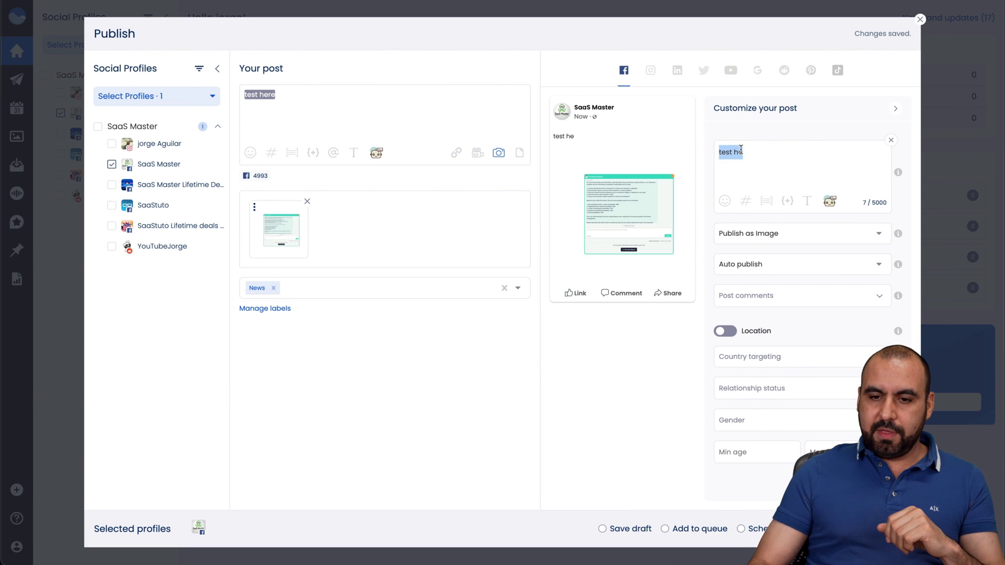
key("BackSpace")
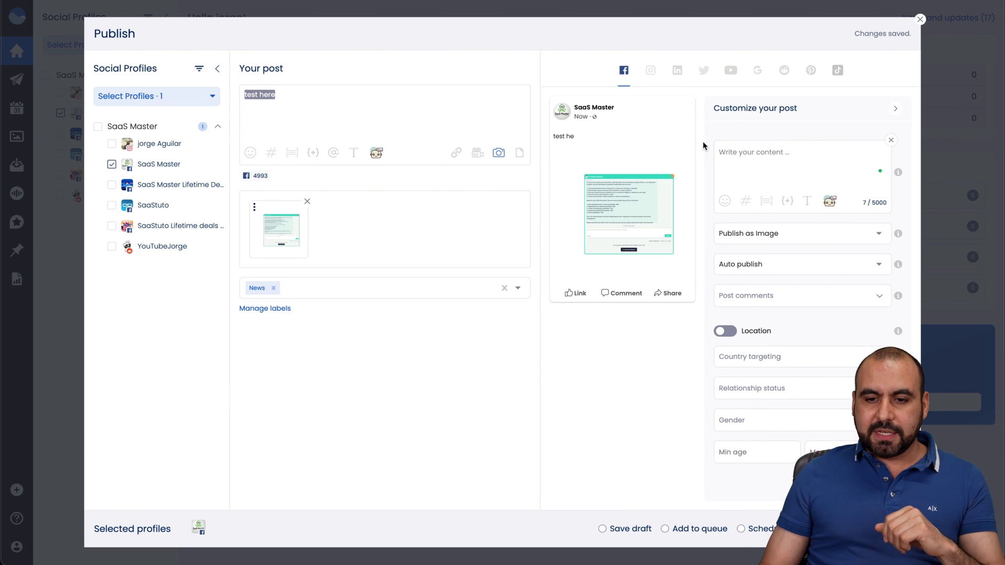
left_click(797, 233)
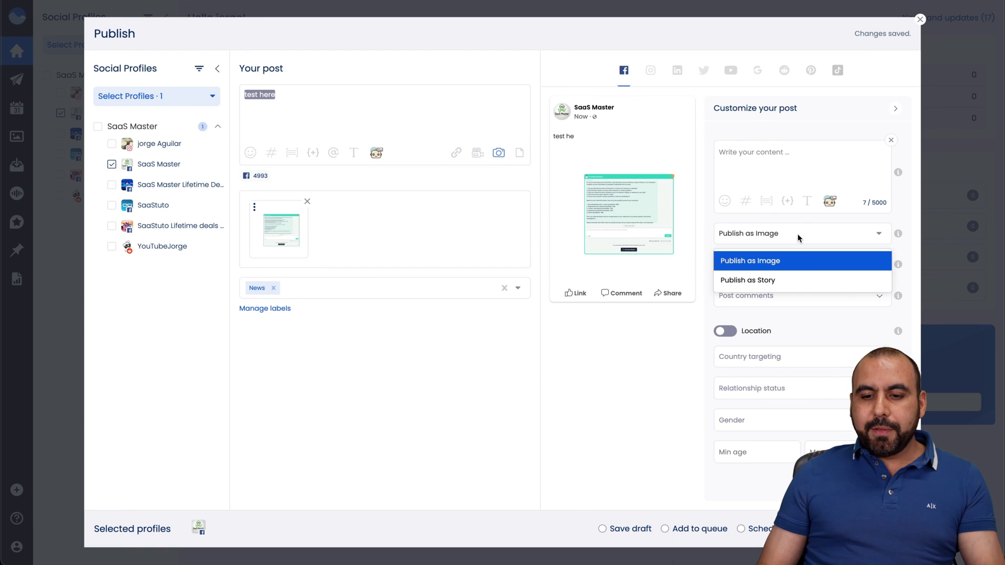
left_click(705, 217)
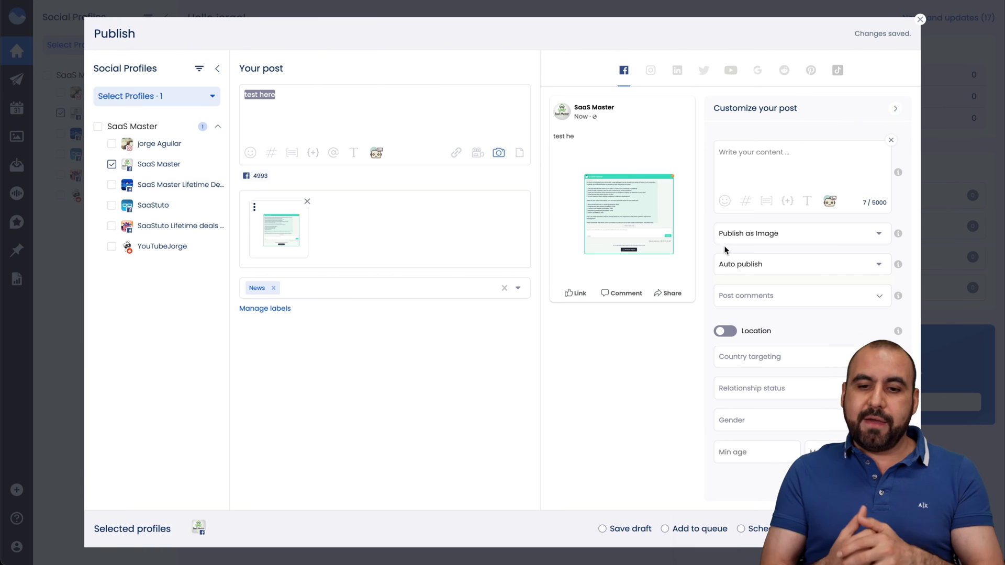
left_click(744, 263)
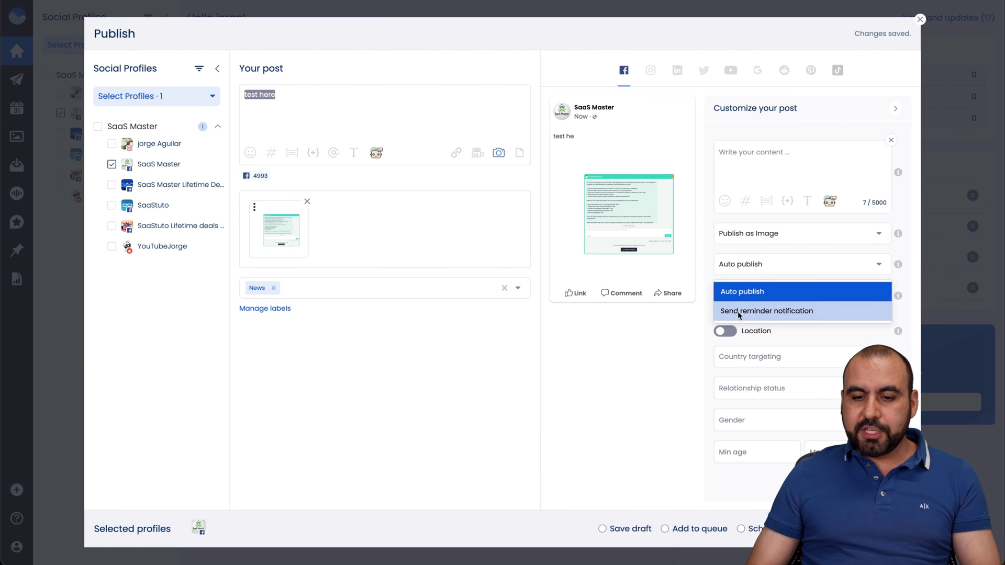
left_click(706, 341)
left_click(798, 295)
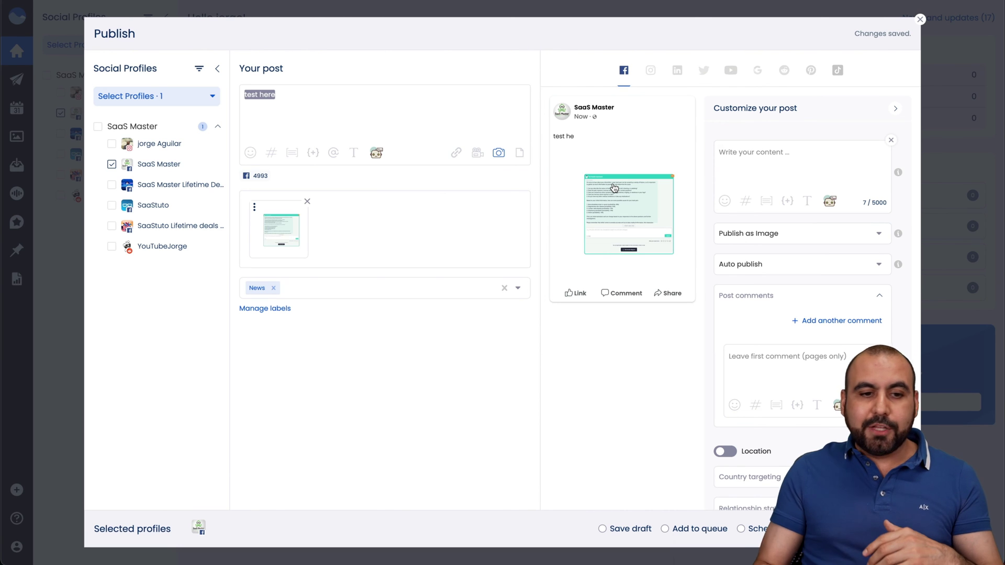
left_click(285, 108)
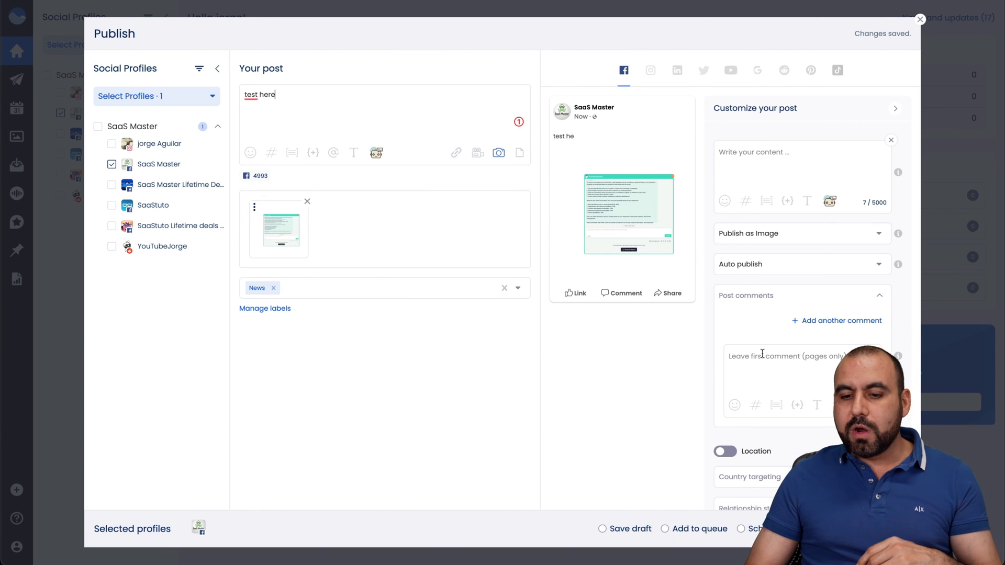
left_click(763, 362)
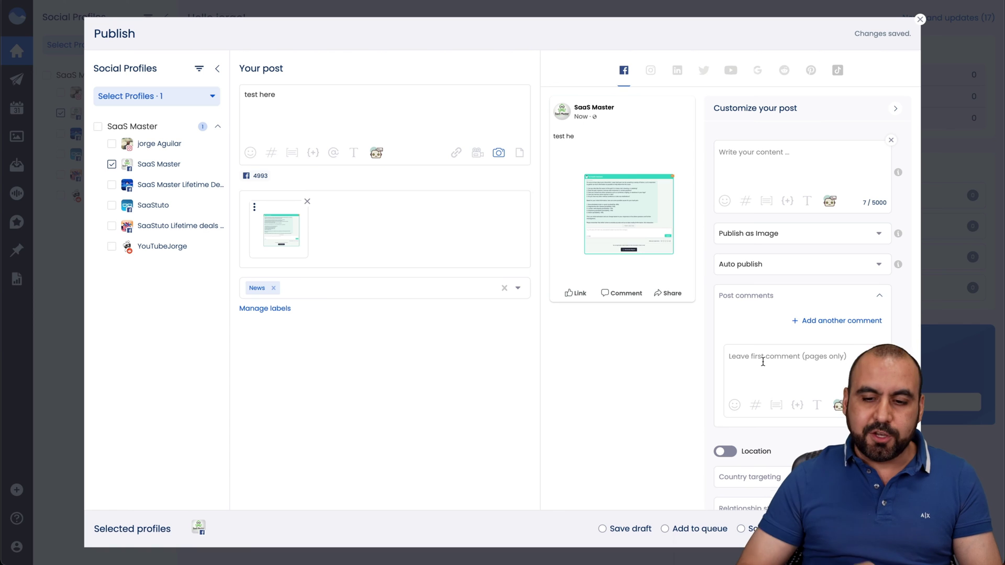
left_click(874, 298)
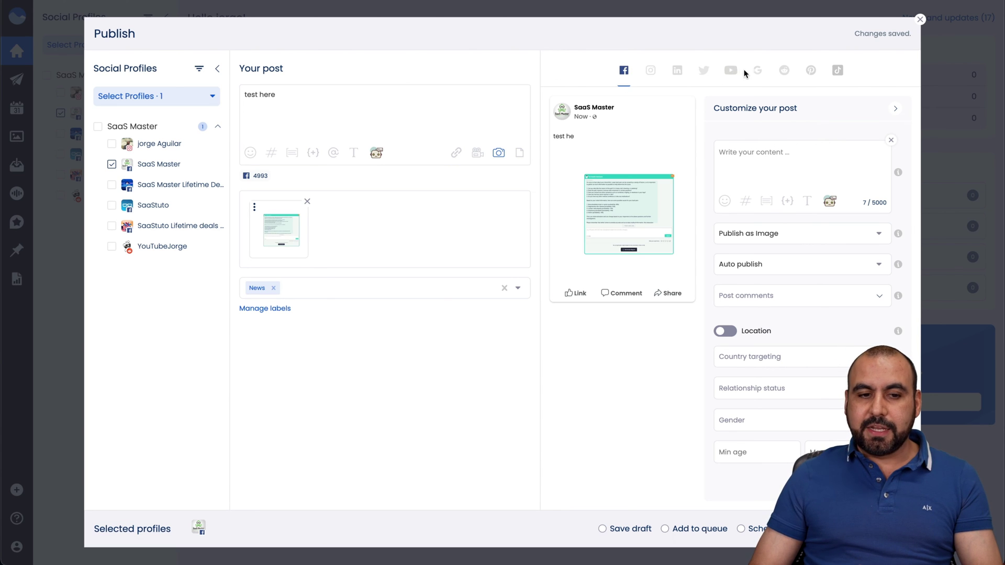
Add the personal, second SaaS Master, both SaaStuto and YouTube profiles to the post.
left_click(112, 144)
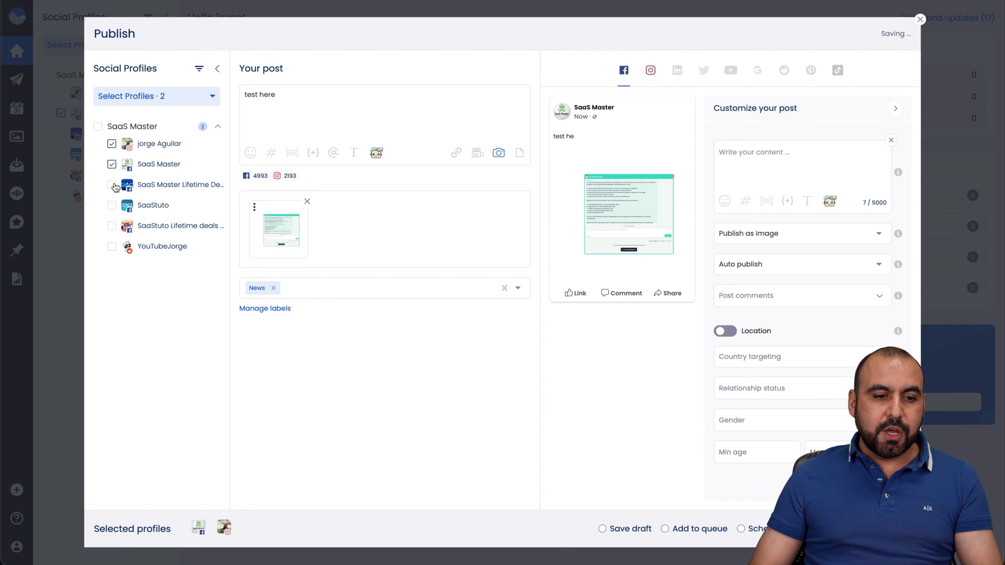
left_click(112, 185)
left_click(112, 205)
left_click(112, 226)
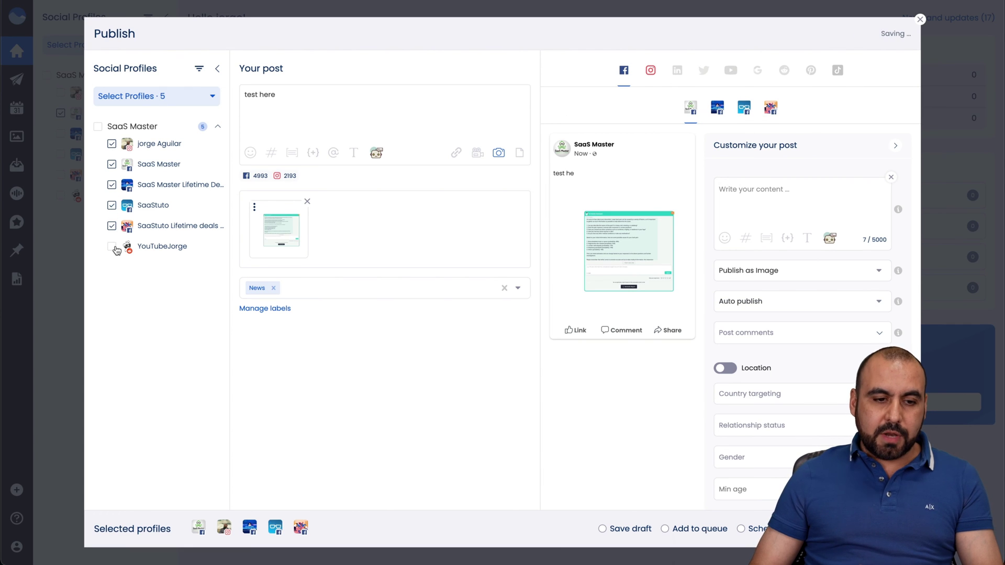
left_click(111, 246)
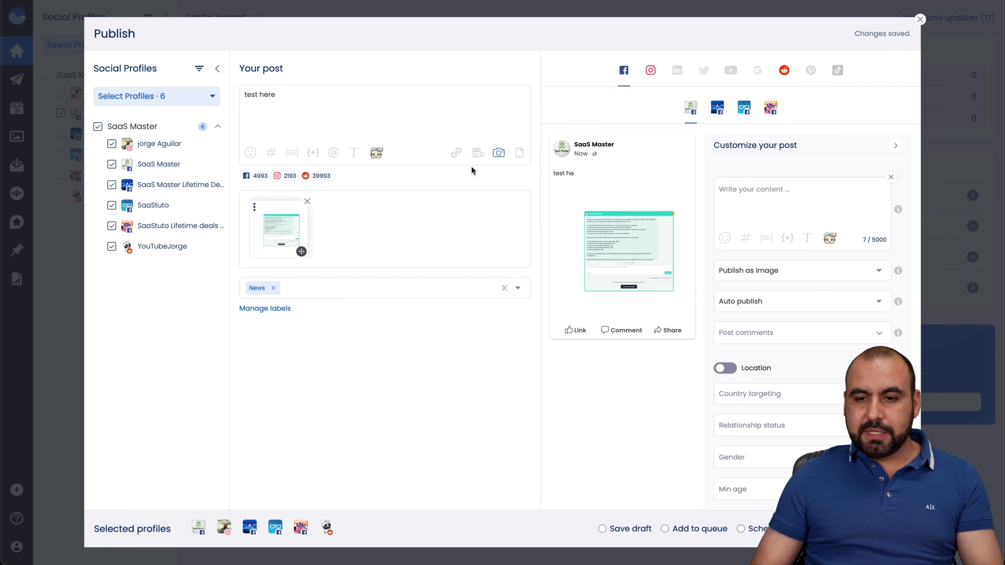
Close the composer and confirm discarding the unsaved test post.
left_click(920, 20)
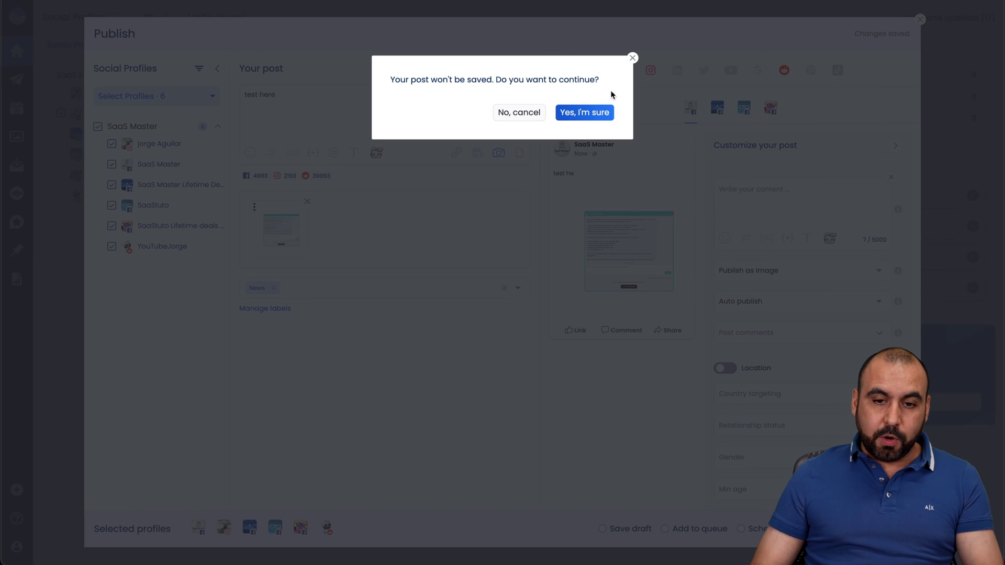
left_click(576, 112)
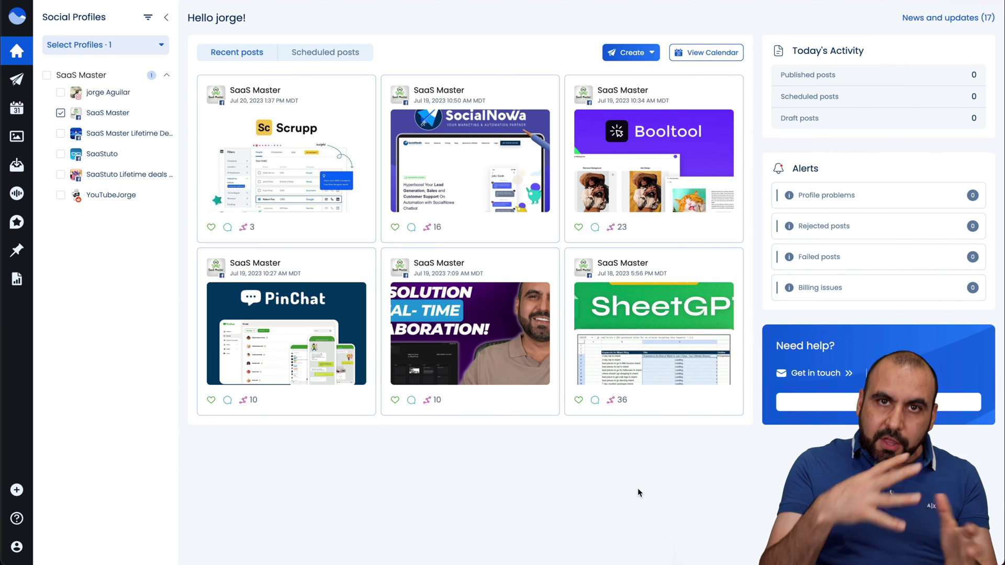
left_click(631, 54)
Open the Ideas board, abandon an empty new idea, and view the SAAS related post idea.
left_click(640, 98)
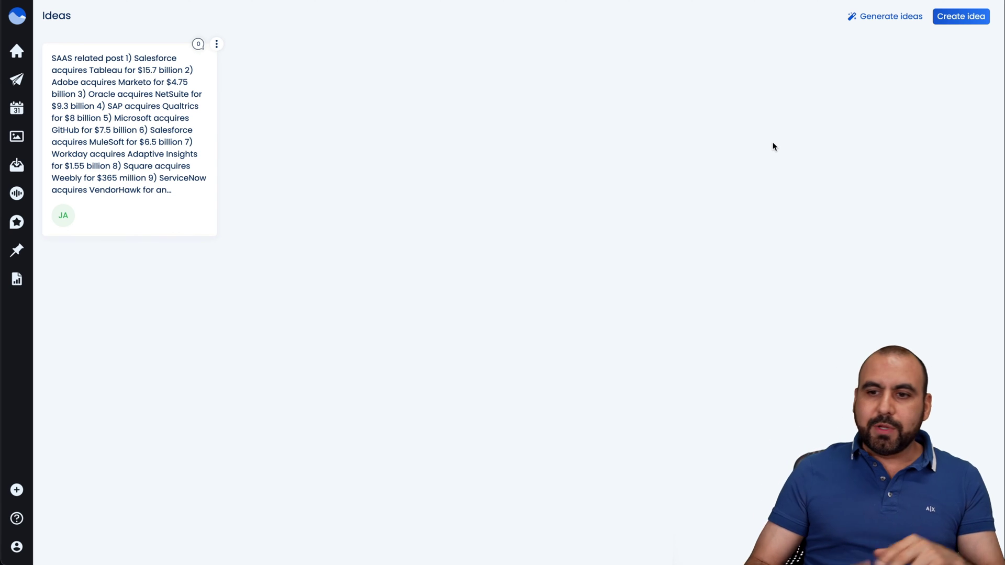
left_click(961, 18)
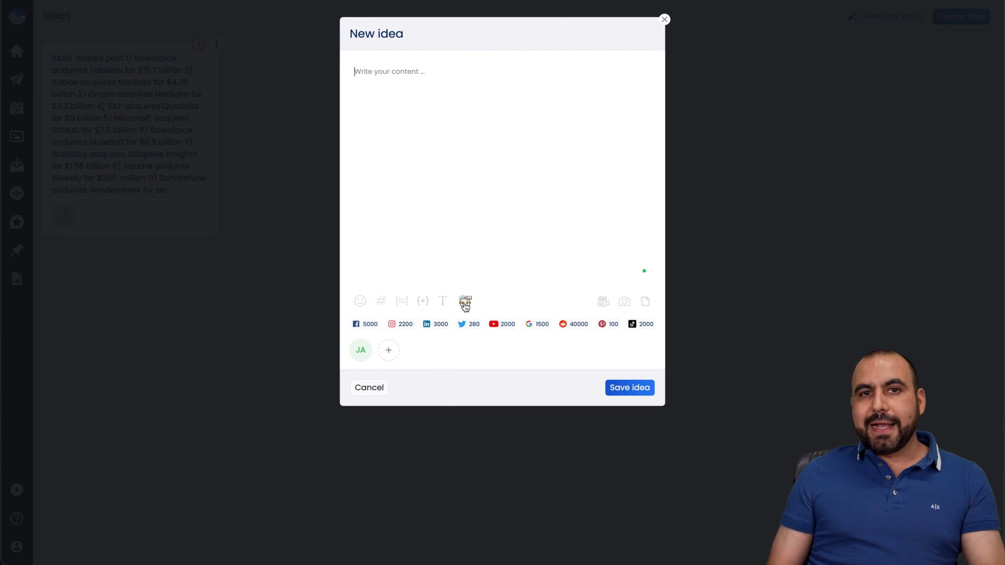
left_click(664, 20)
left_click(124, 120)
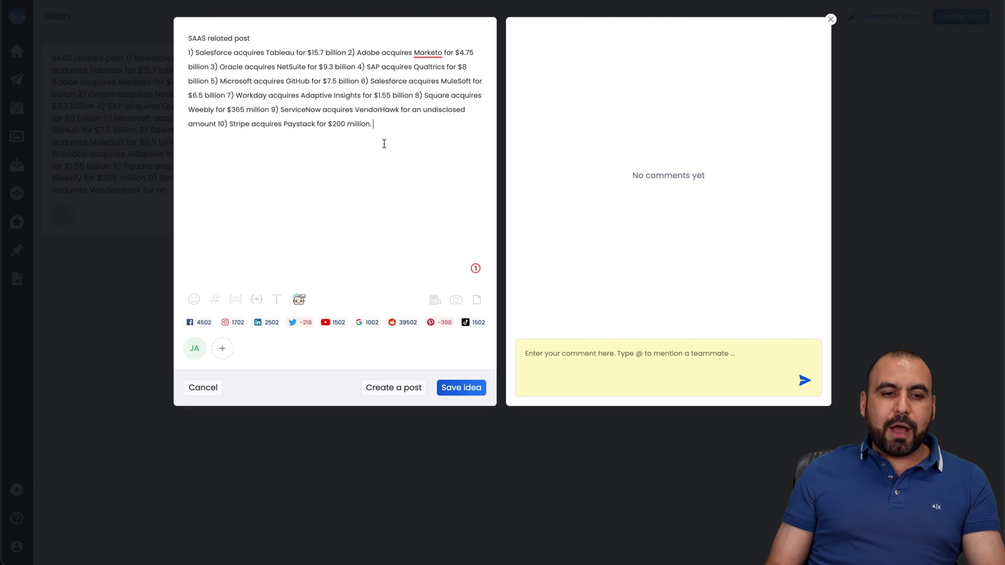
triple_click(383, 109)
left_click(817, 42)
left_click(831, 20)
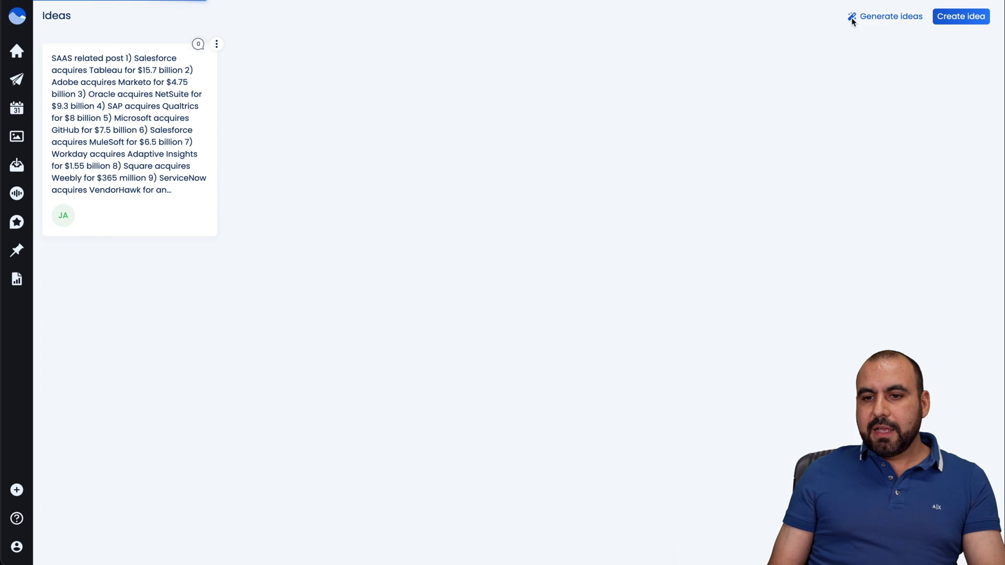
Open the automatic idea generator's business description field, then close the panel.
left_click(888, 21)
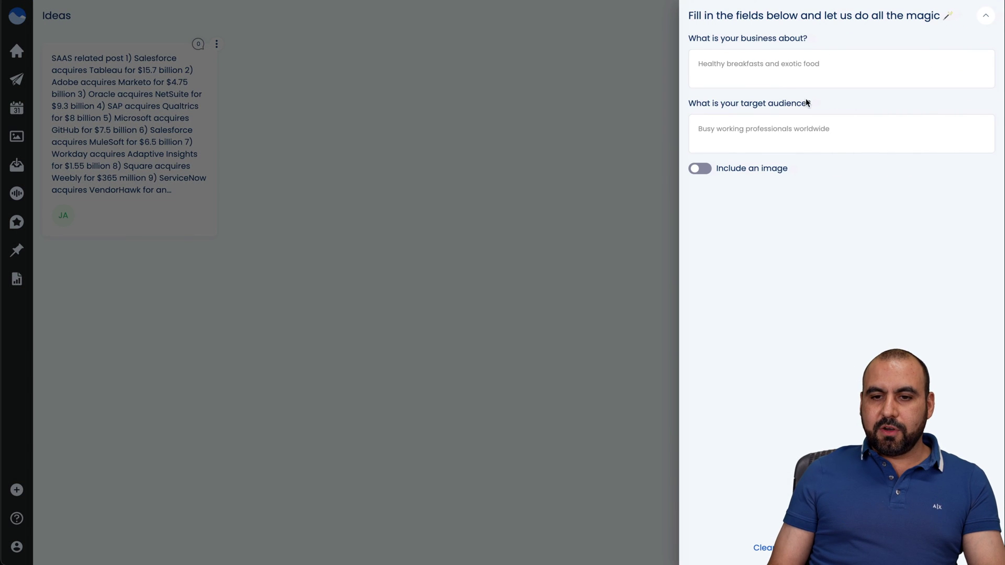
left_click(775, 79)
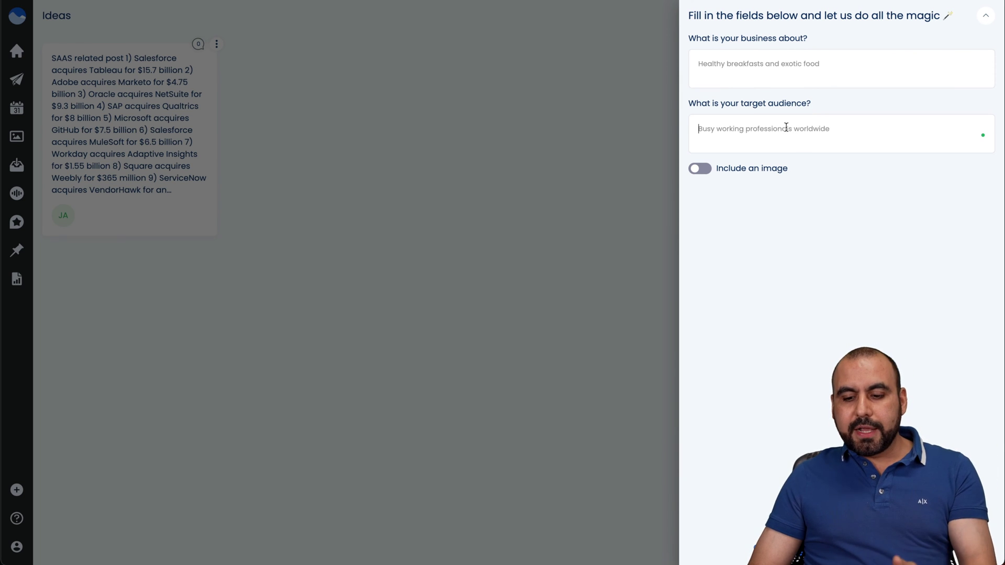
left_click(621, 371)
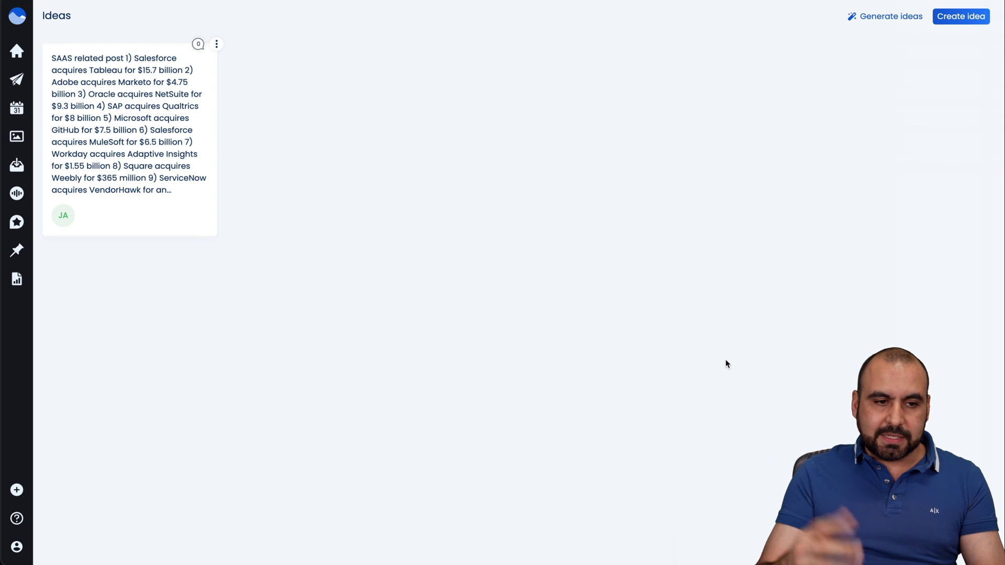
Search Instagram hashtags for 'barbie' via Create > Find content, correcting the 'barbye' typo.
left_click(49, 59)
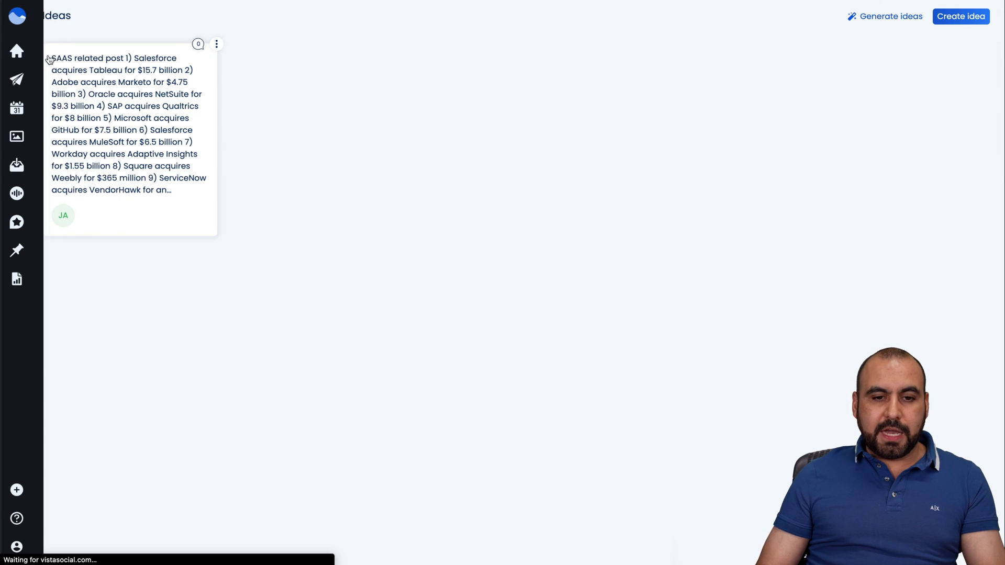
left_click(651, 53)
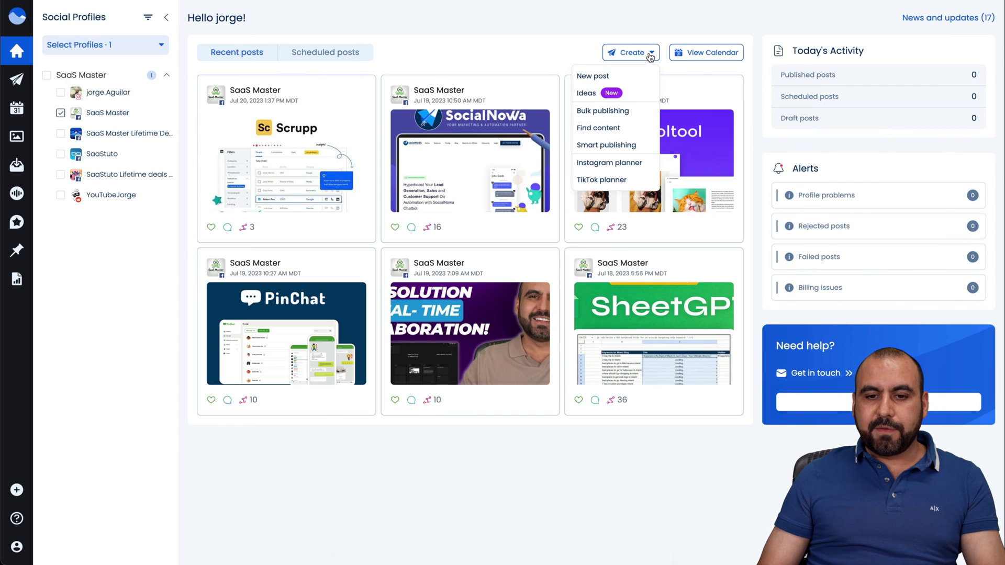
left_click(621, 135)
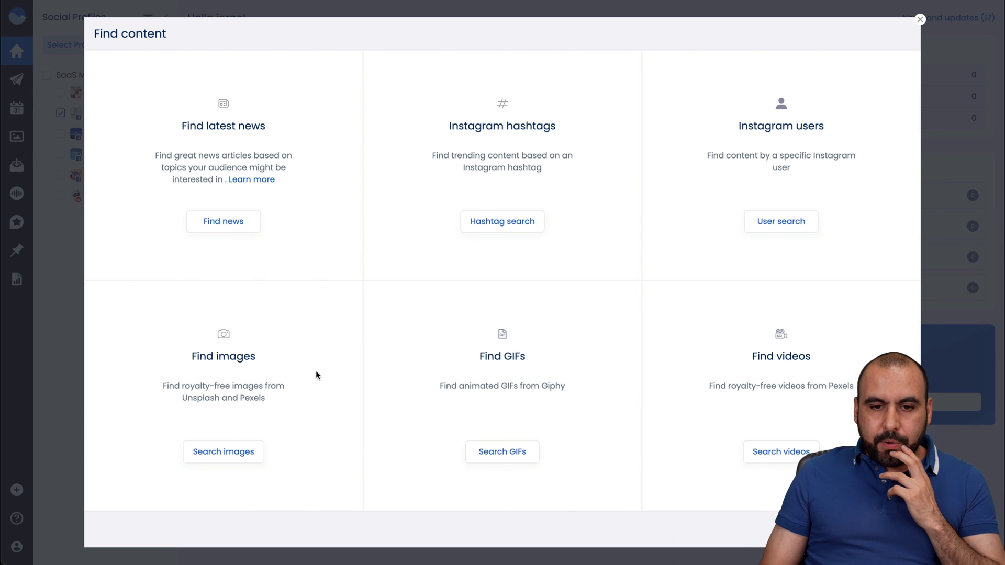
left_click(513, 221)
left_click(359, 105)
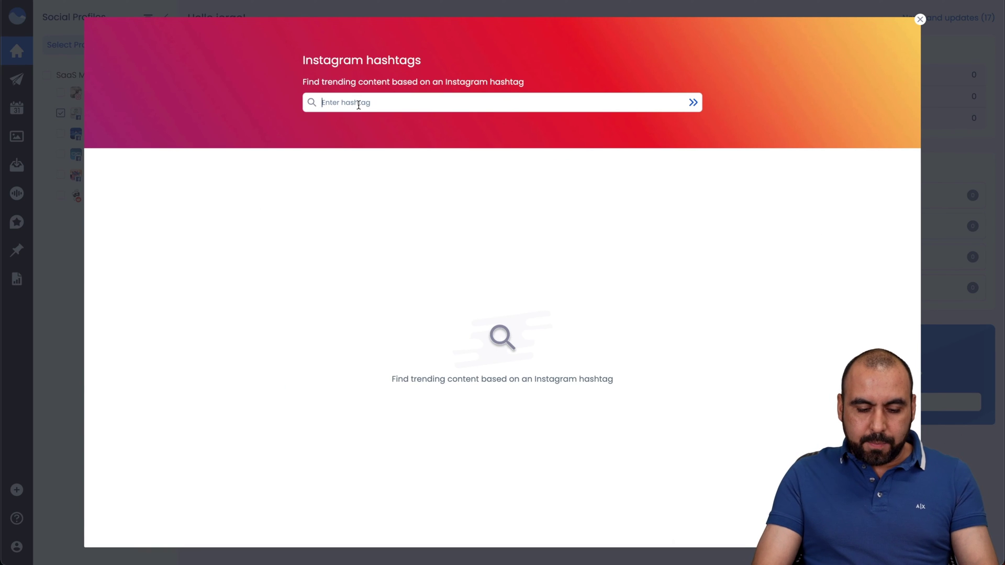
type("barbye")
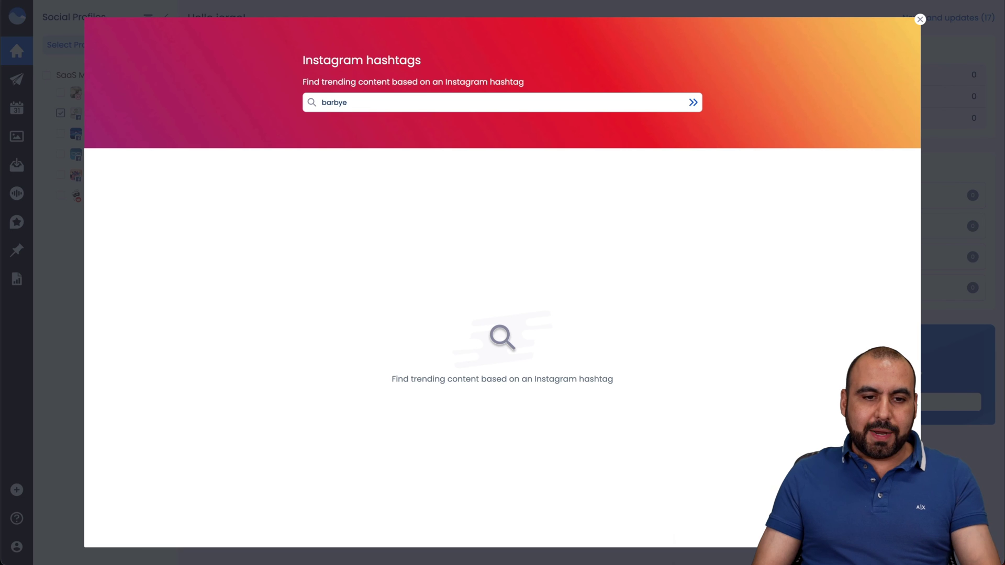
key("BackSpace")
key("BackSpace")
type("ie")
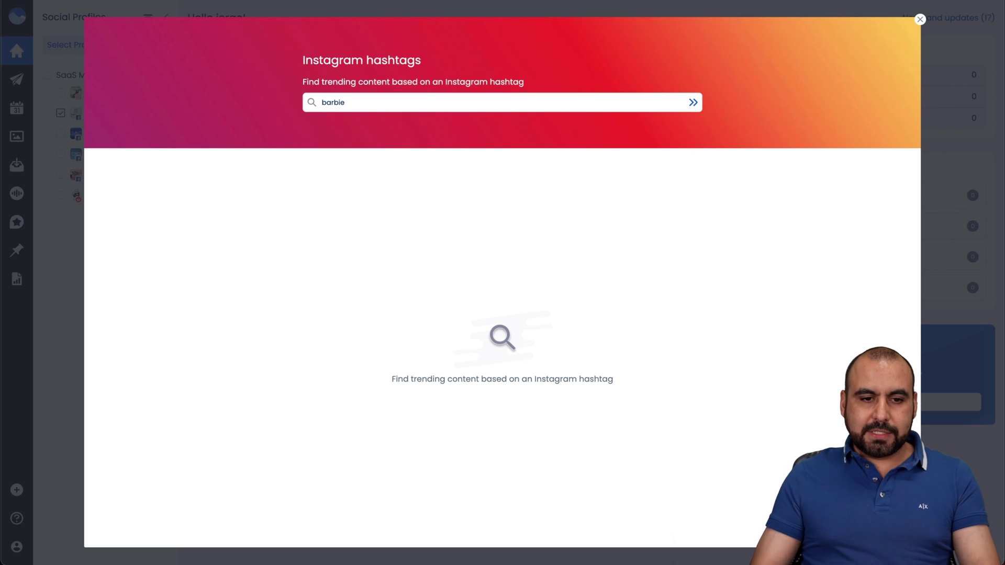
key("Return")
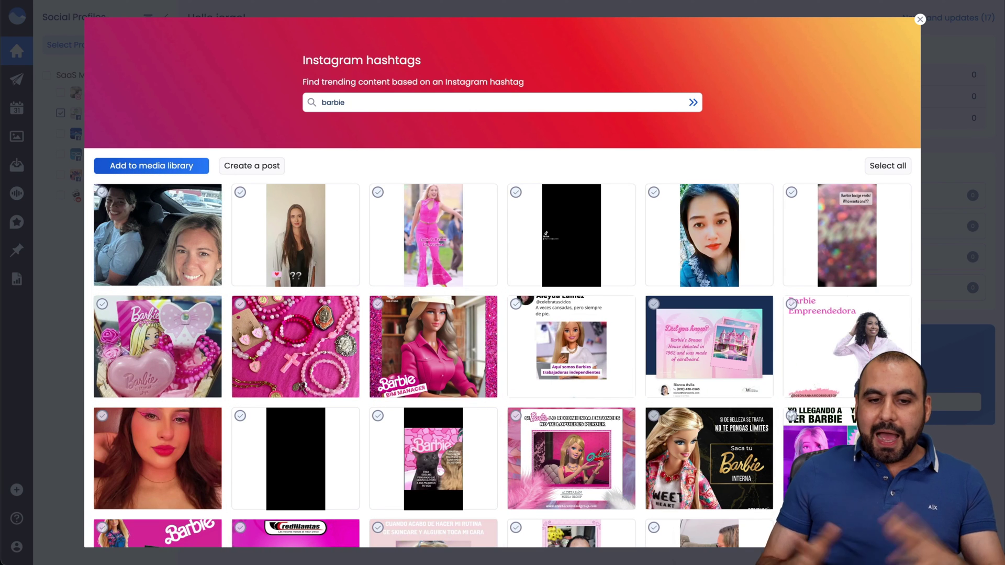
Start a new post from the pink Look da Barbie video and select its caption lines.
left_click(424, 224)
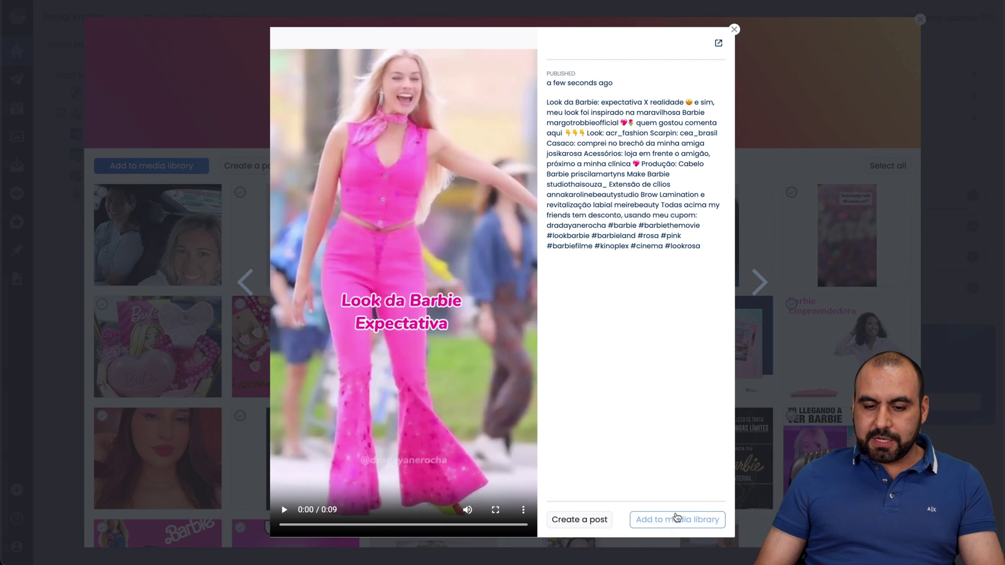
left_click(606, 524)
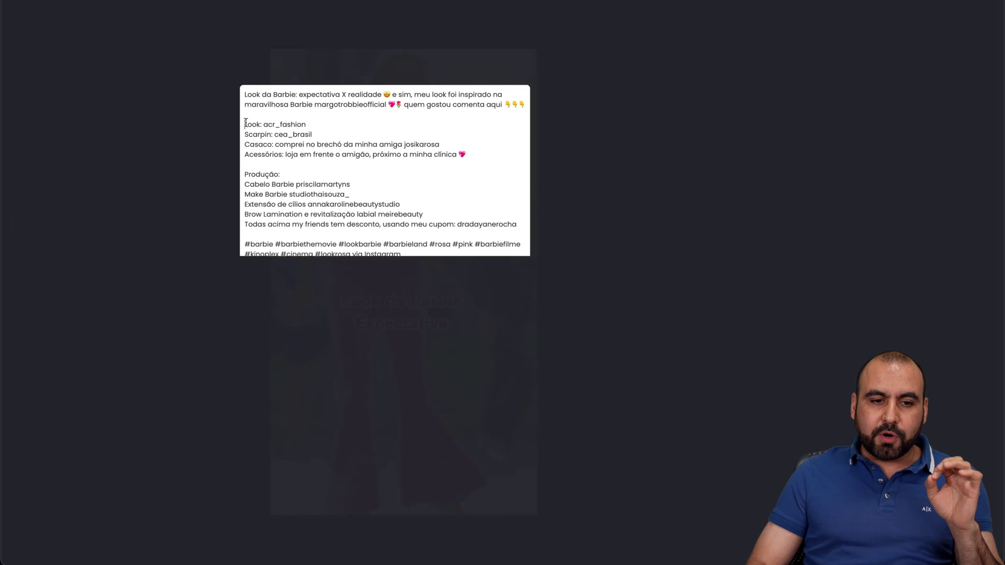
left_click_drag(244, 124, 471, 157)
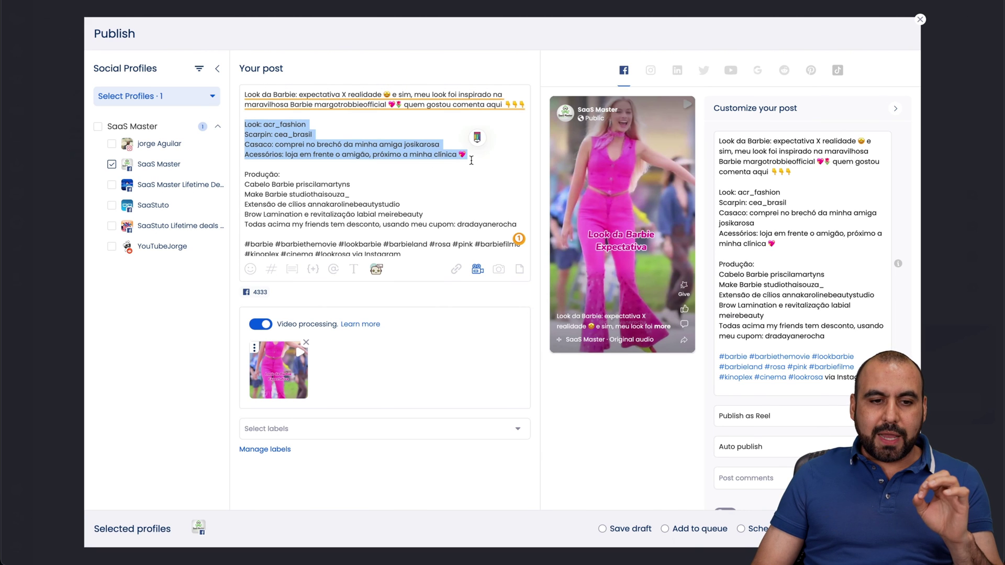
left_click(300, 121)
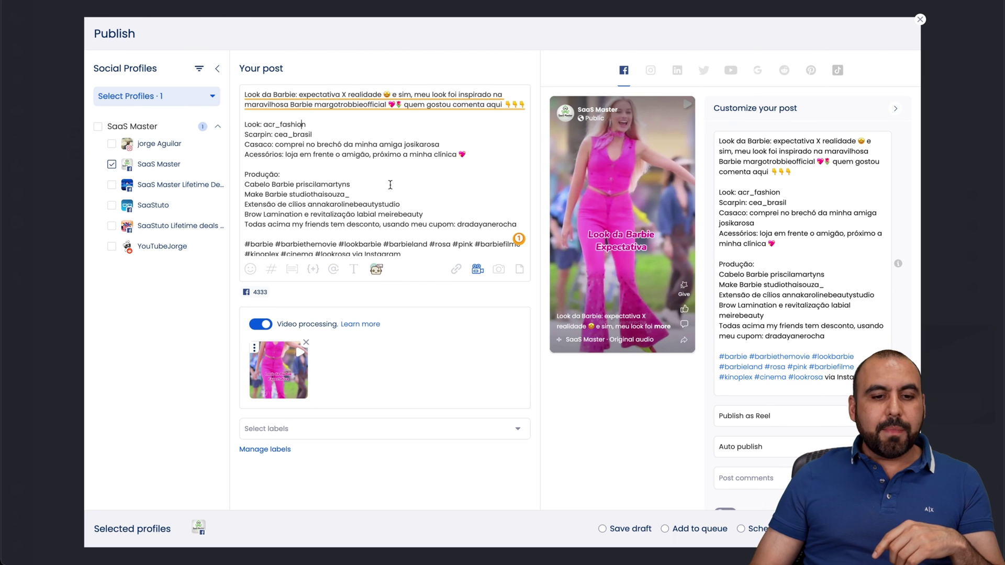
left_click_drag(411, 215, 366, 125)
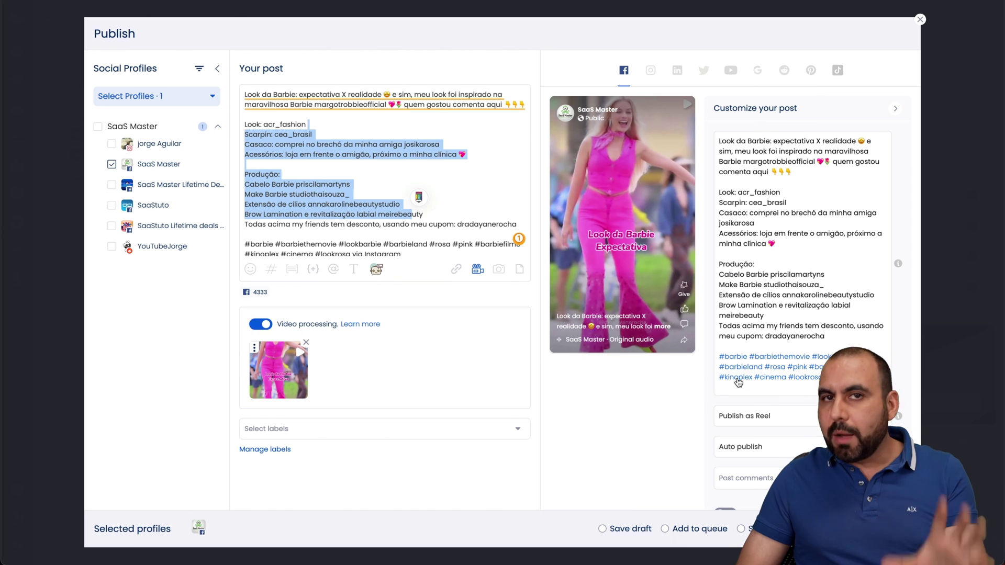
Discard the unsaved post and close the video preview and hashtag search results.
left_click(922, 21)
left_click(585, 111)
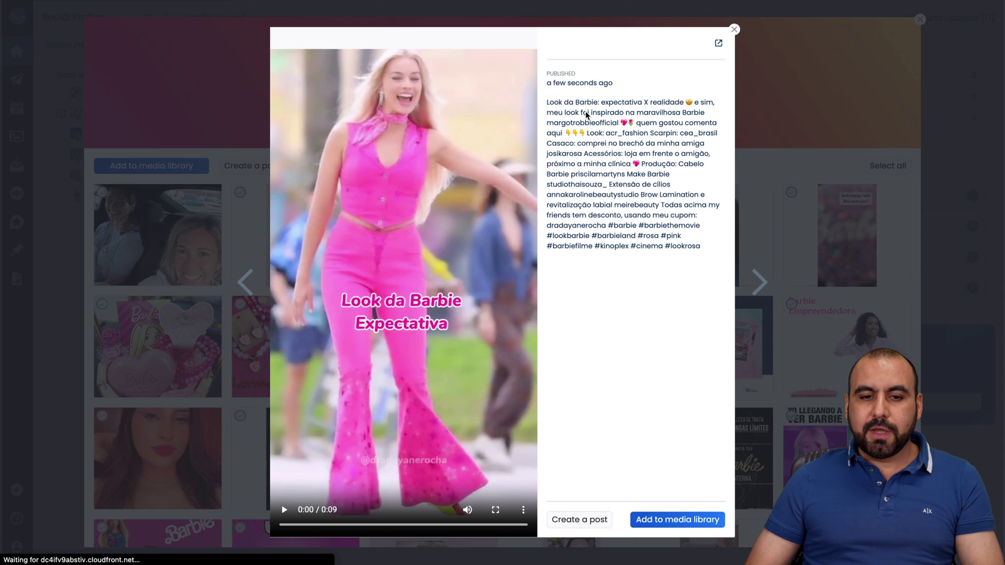
left_click(735, 30)
left_click(922, 21)
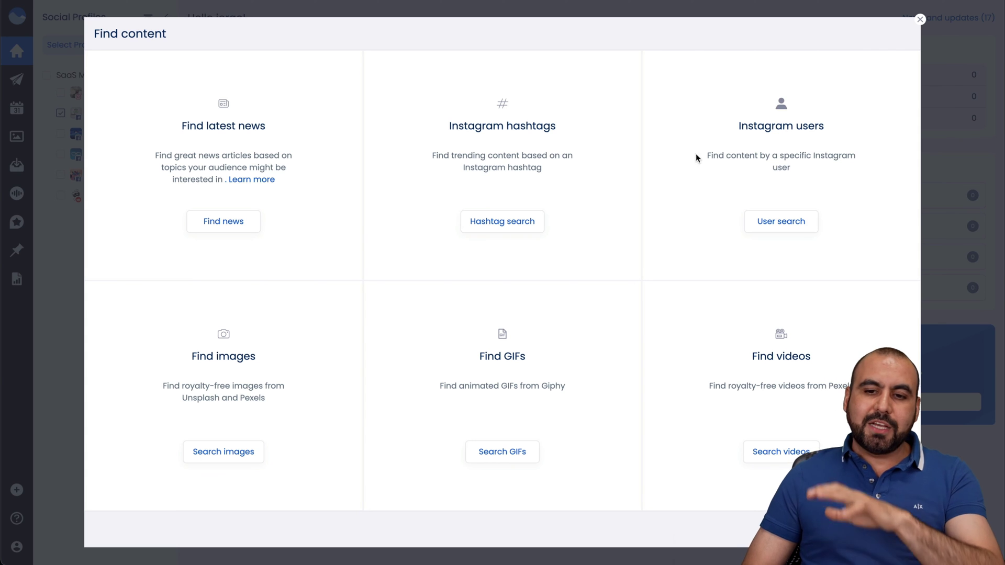
Close Find content and open Smart publishing from the dashboard's Create menu.
left_click(920, 20)
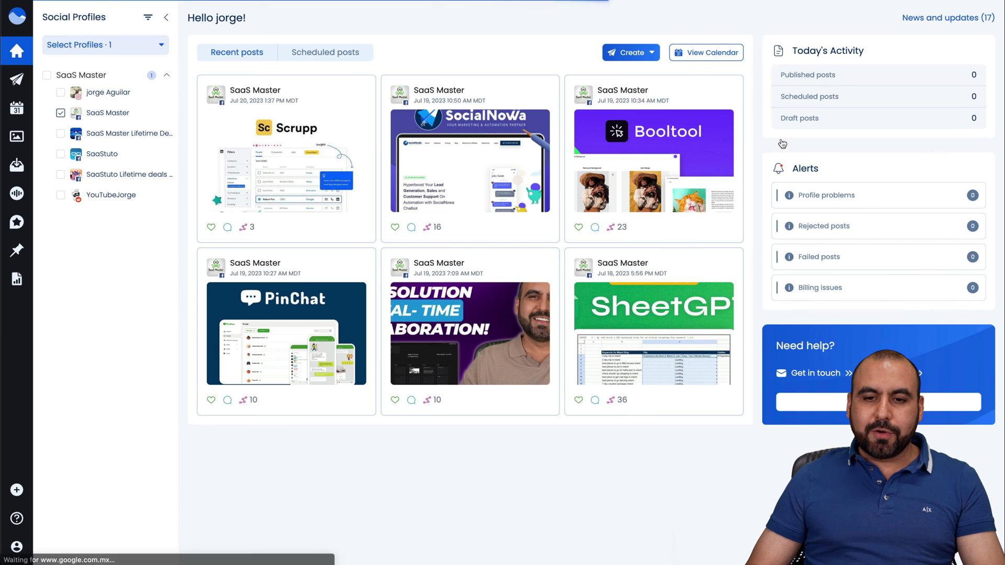
left_click(647, 54)
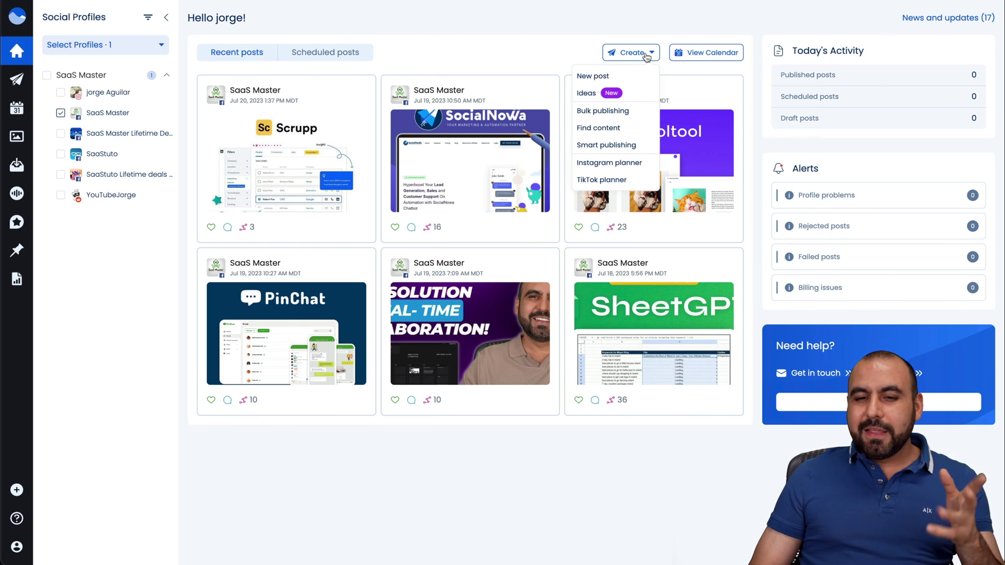
left_click(631, 146)
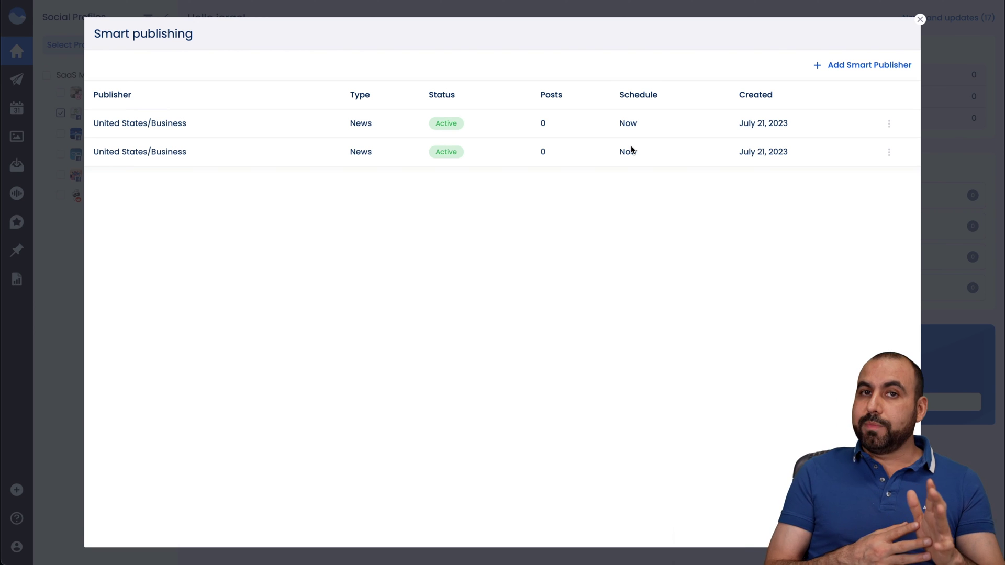
Start a new smart publisher for United States Business news, publishing right away.
left_click(864, 65)
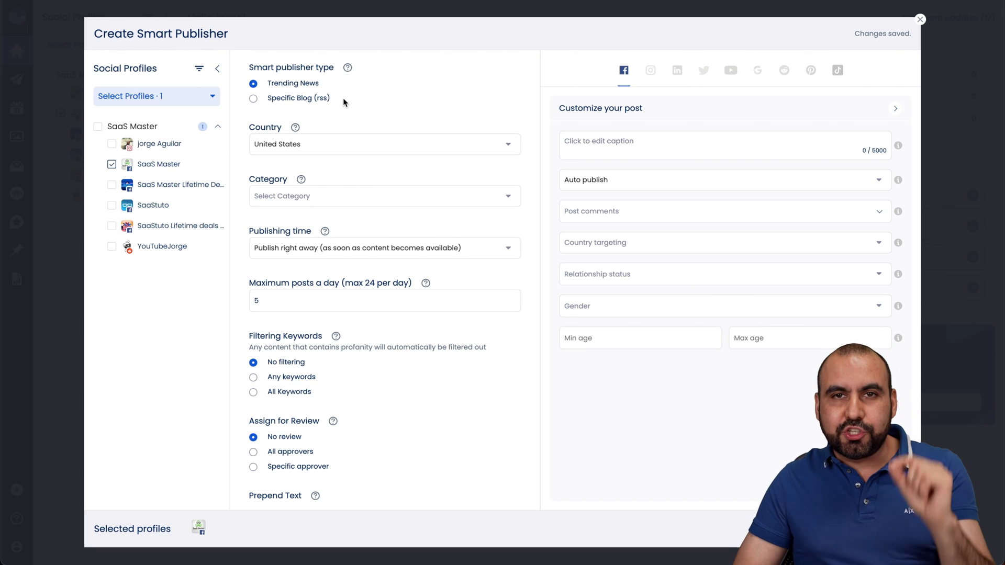
left_click(310, 145)
left_click(301, 286)
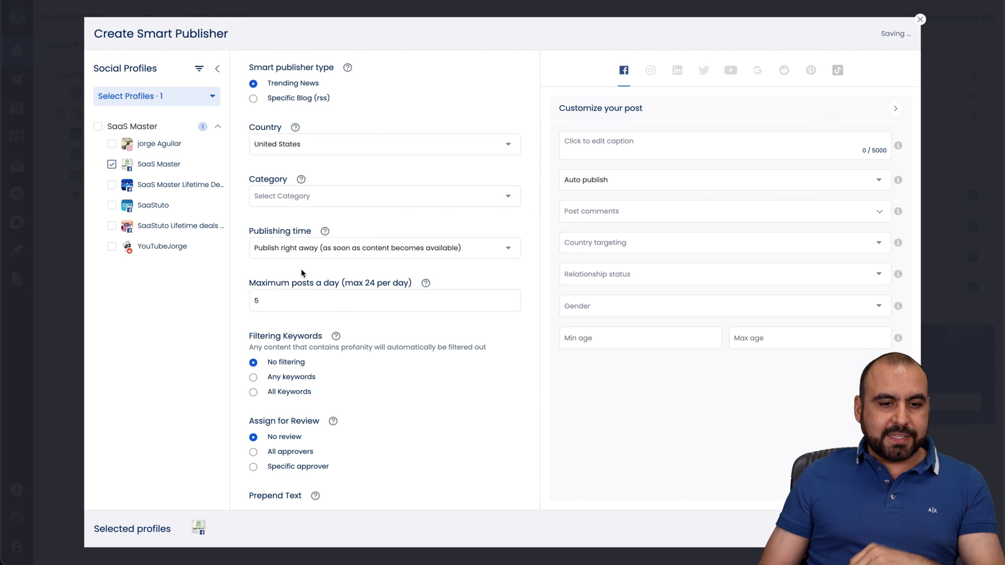
left_click(291, 196)
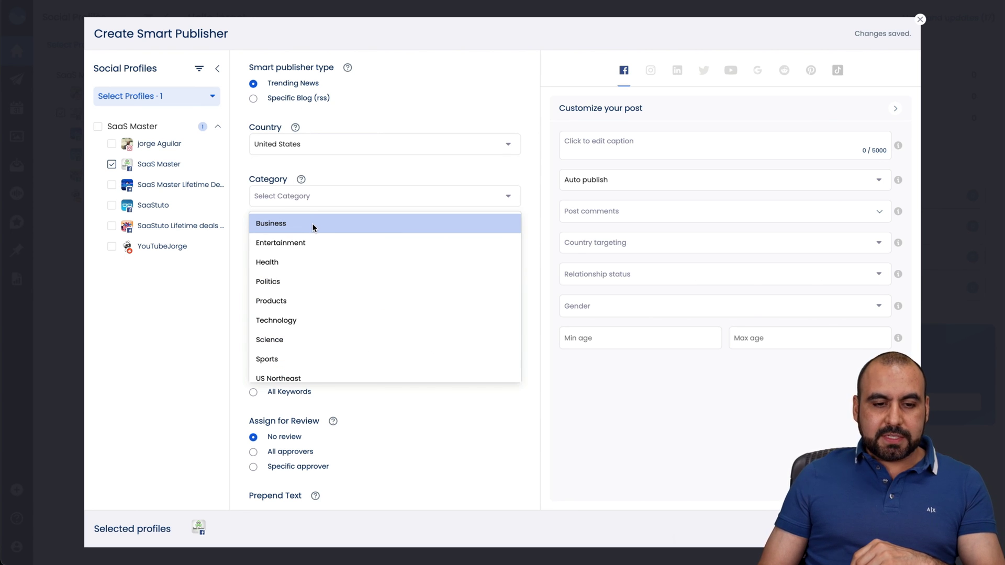
left_click(312, 223)
scroll(252, 259, "down", 1)
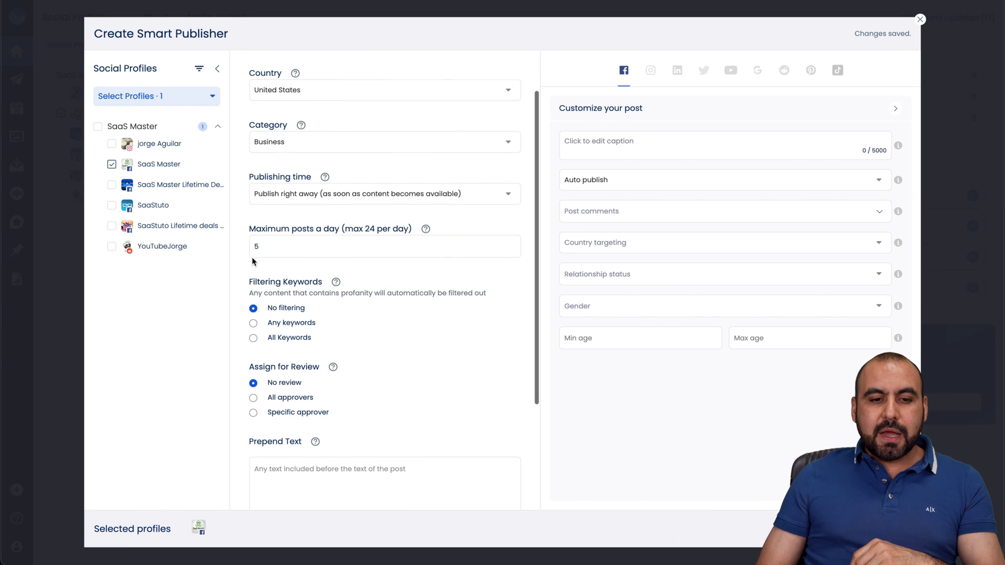
left_click(264, 198)
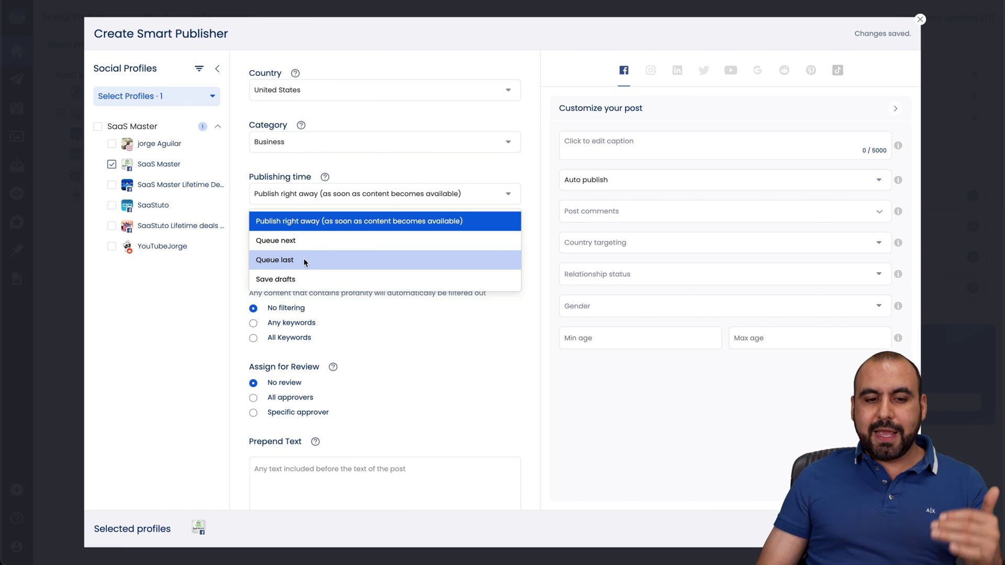
left_click(239, 273)
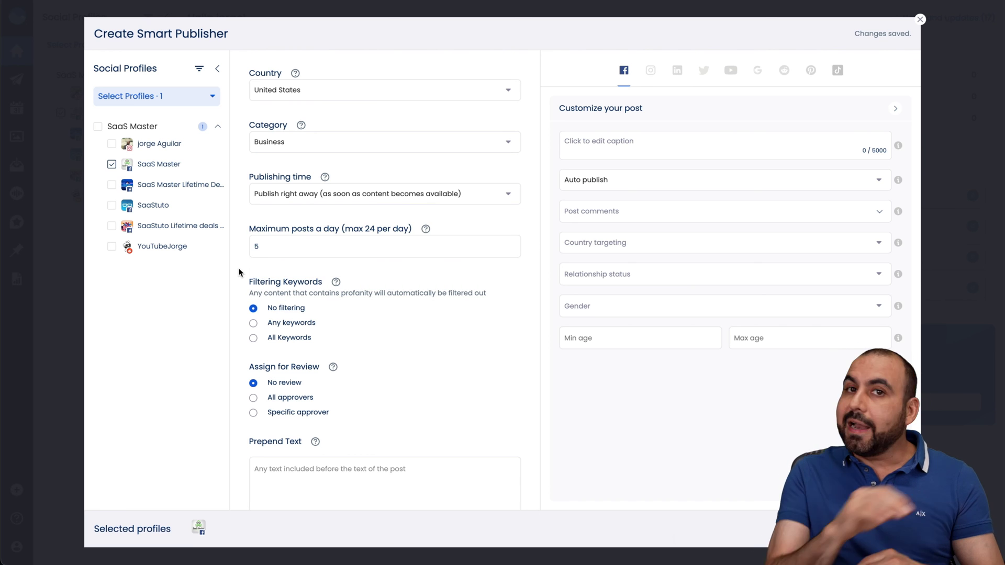
scroll(294, 310, "down", 1)
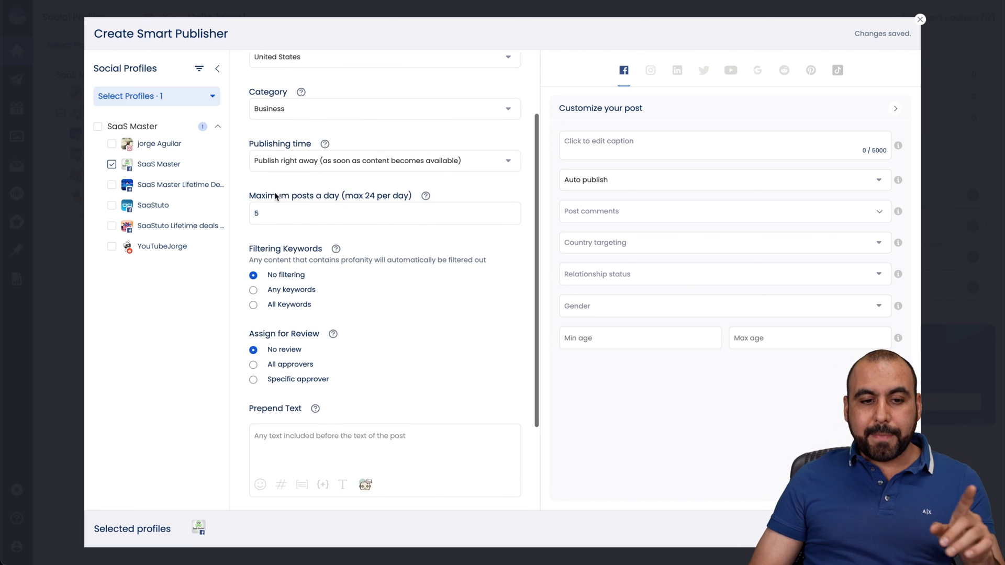
Limit it to 2 posts a day and require any of the keyword 'openai'.
left_click_drag(277, 210, 255, 212)
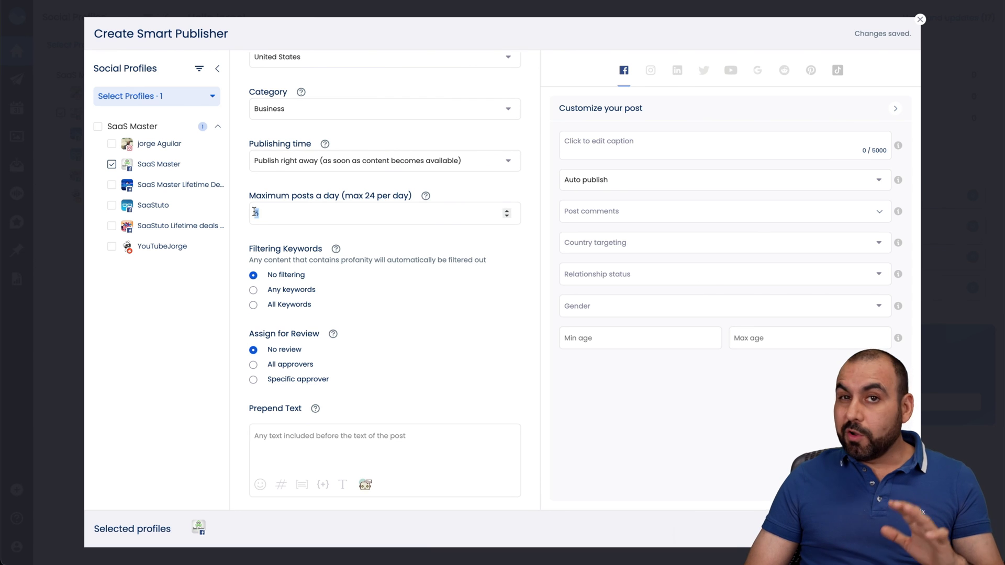
type("2")
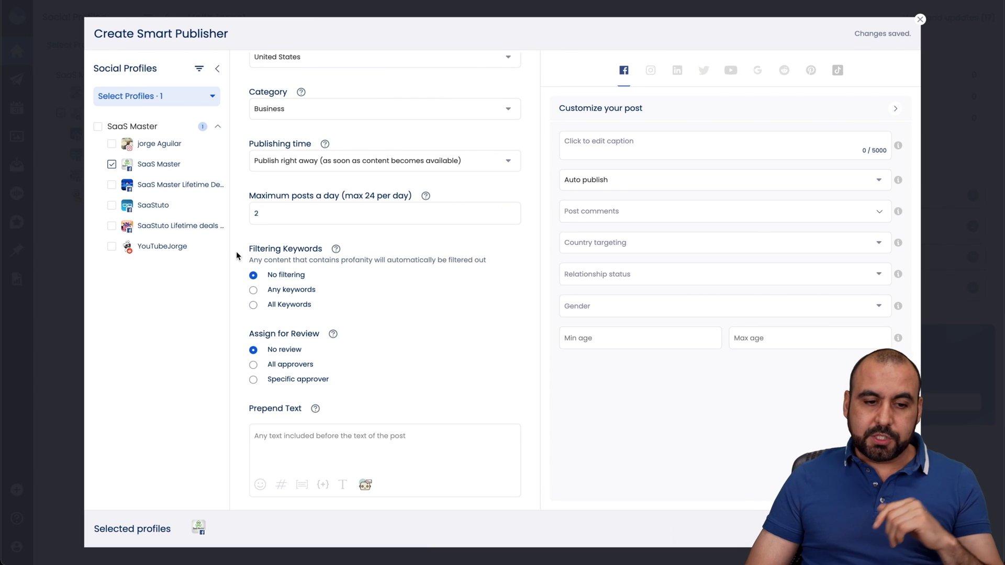
left_click_drag(248, 249, 364, 254)
left_click(374, 264)
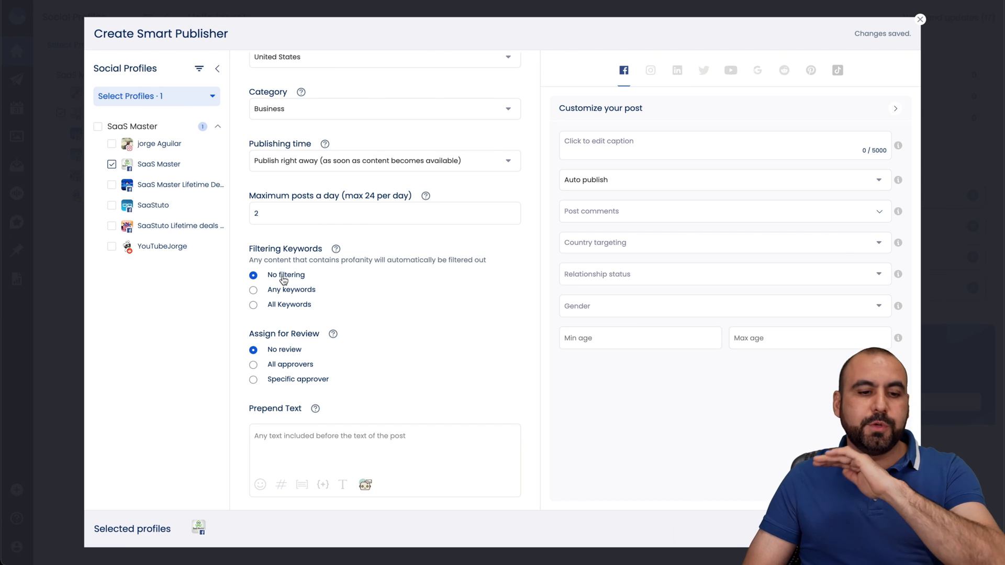
left_click(285, 292)
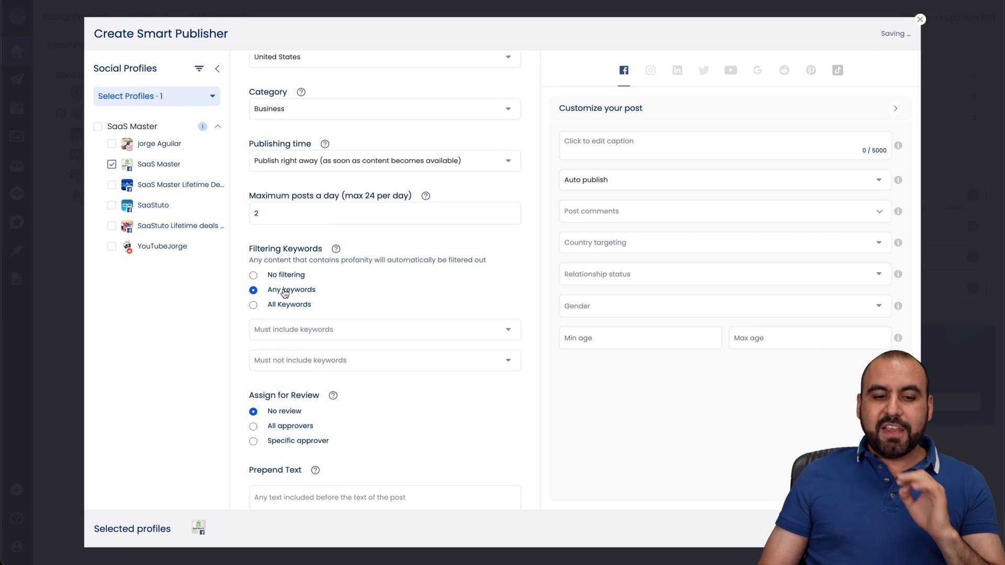
left_click(299, 331)
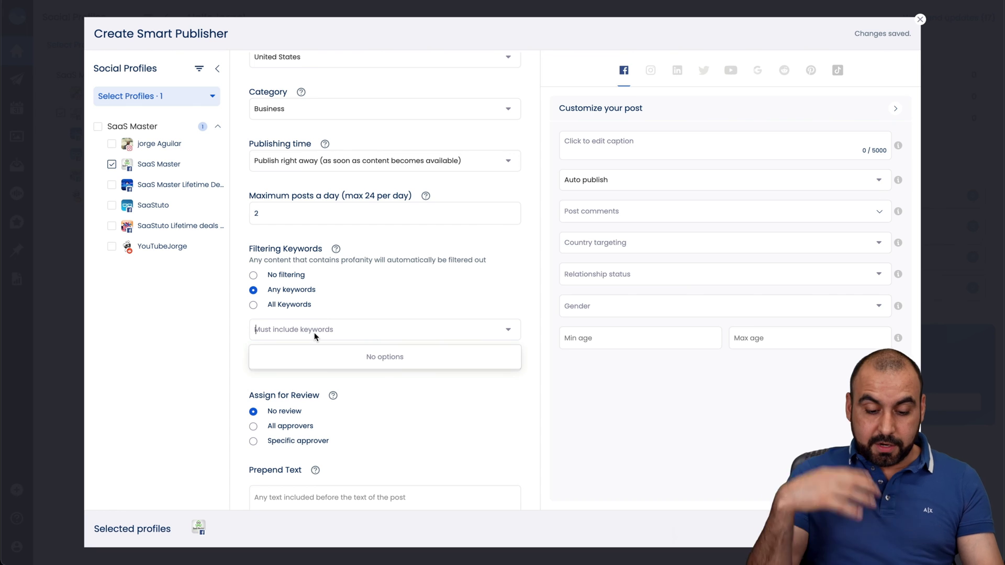
type("openai")
key("Return")
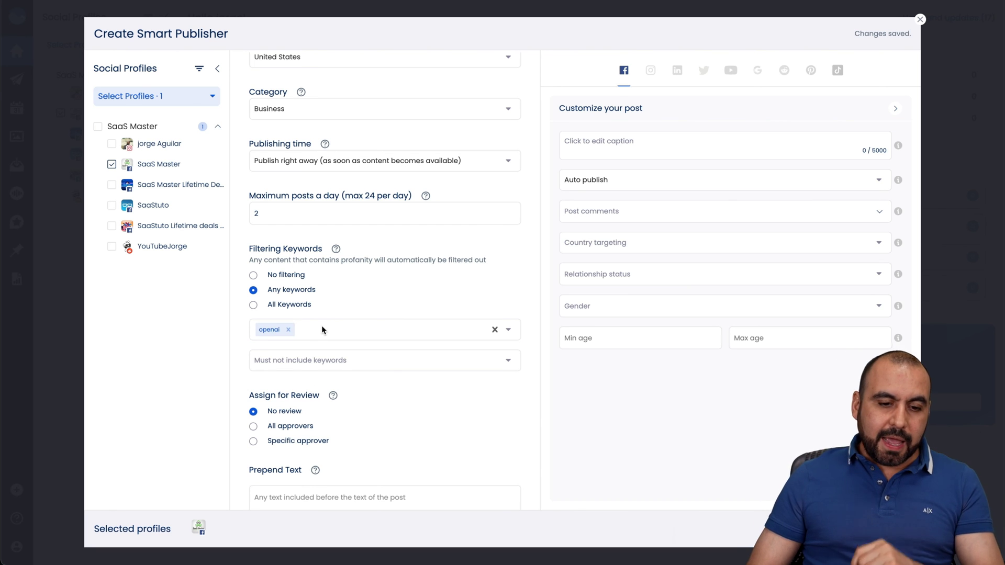
Leave excluded keywords empty and begin the text added before each post.
left_click(312, 360)
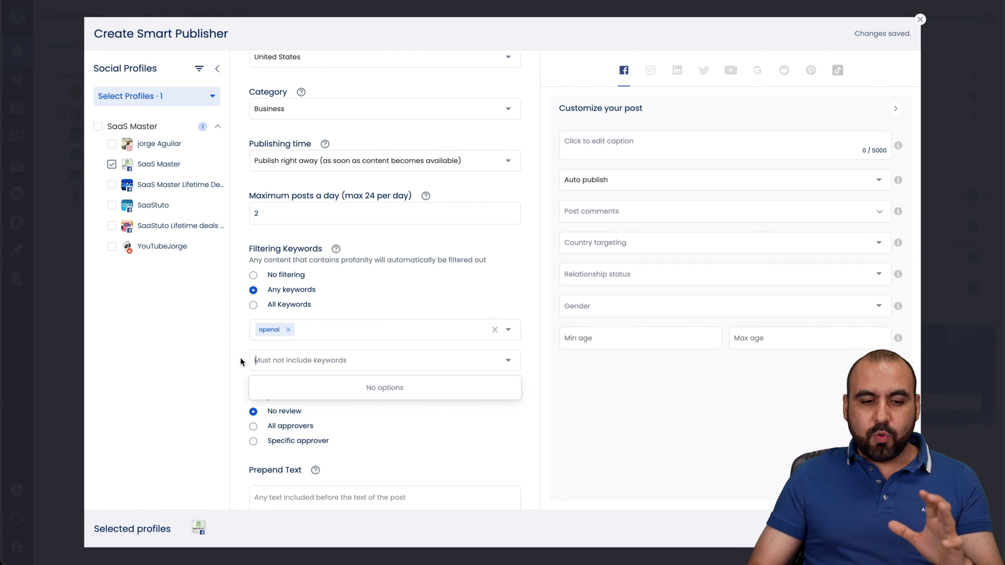
left_click(228, 361)
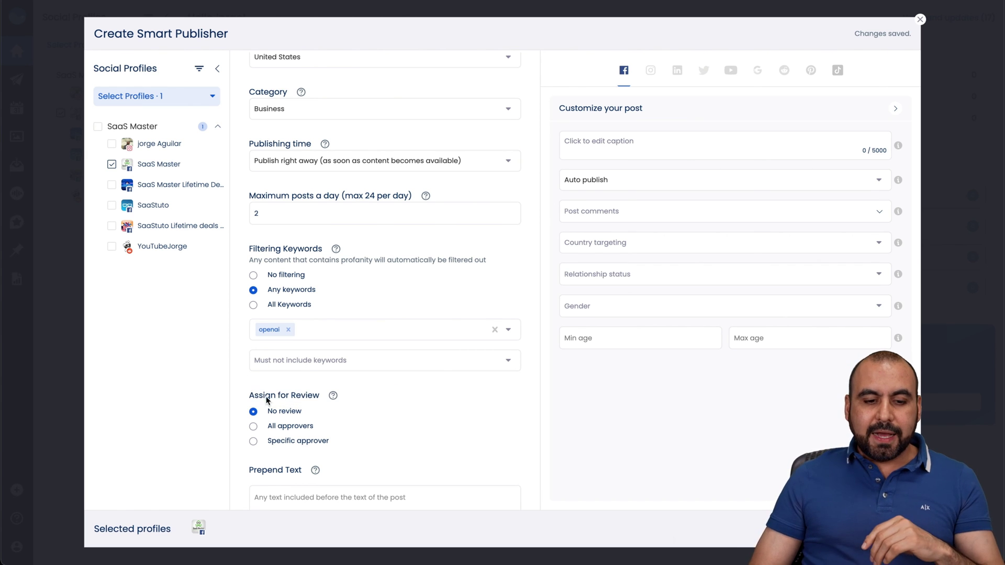
scroll(274, 400, "down", 4)
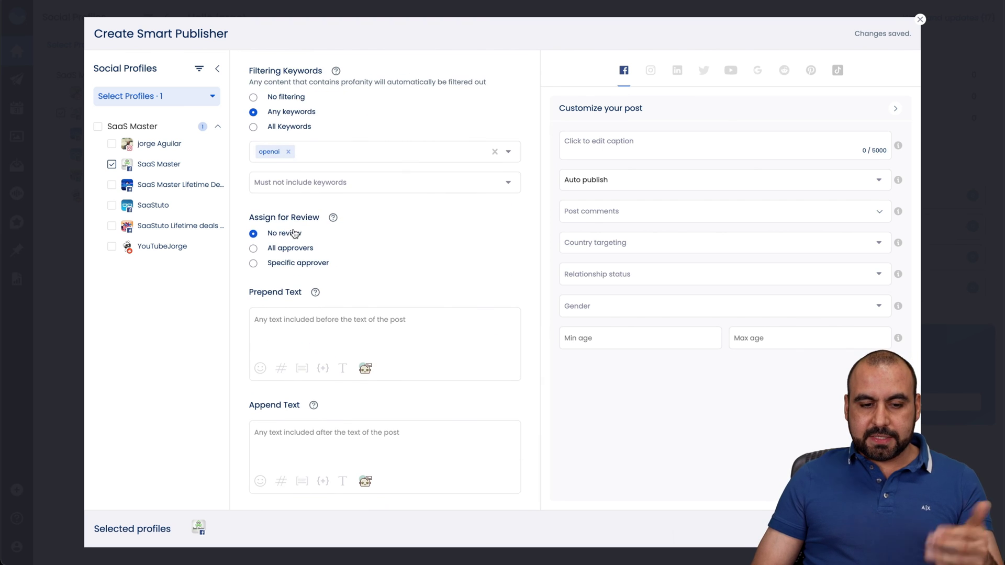
scroll(400, 306, "up", 3)
scroll(400, 306, "up", 3)
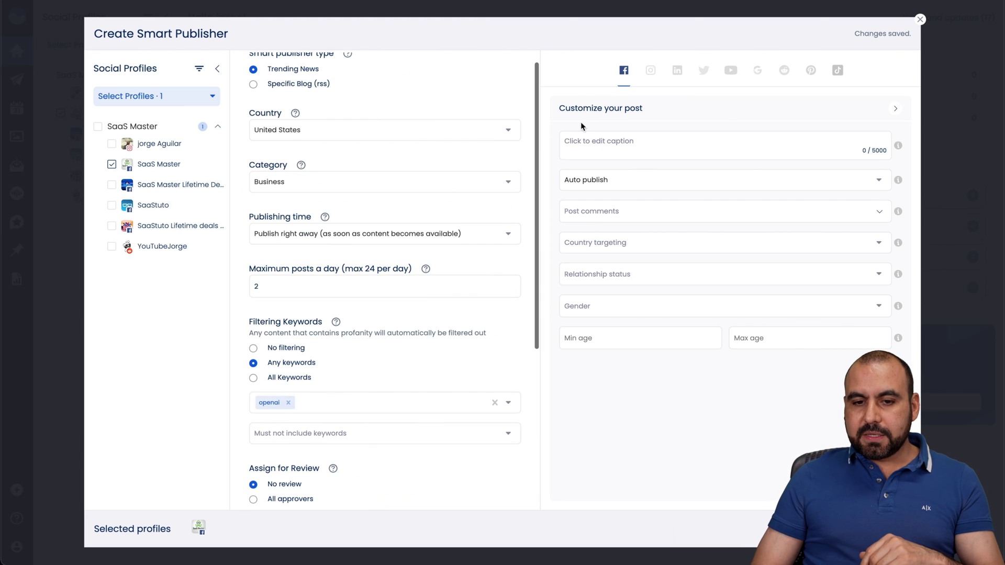
scroll(474, 297, "down", 6)
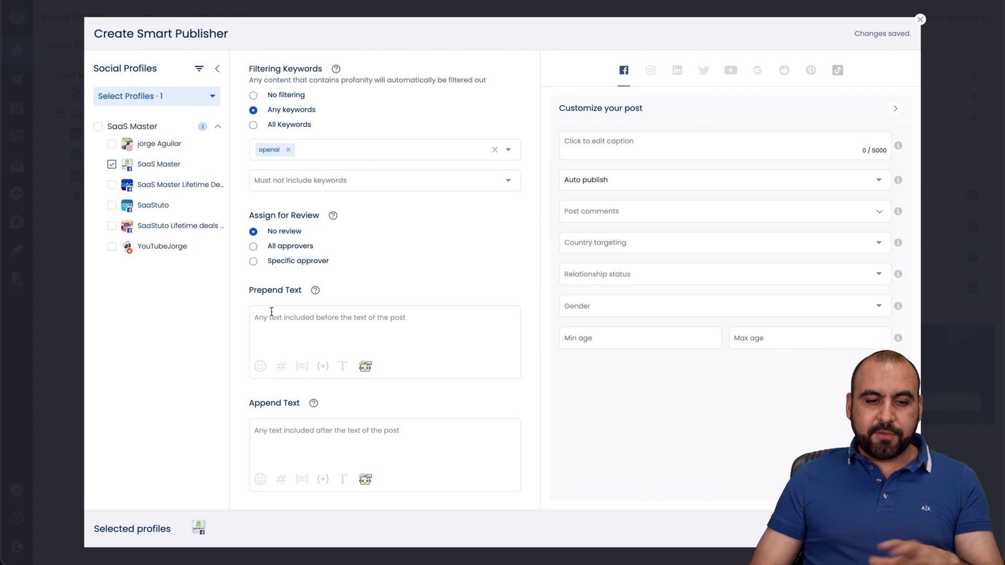
left_click_drag(252, 296, 300, 293)
left_click(292, 305)
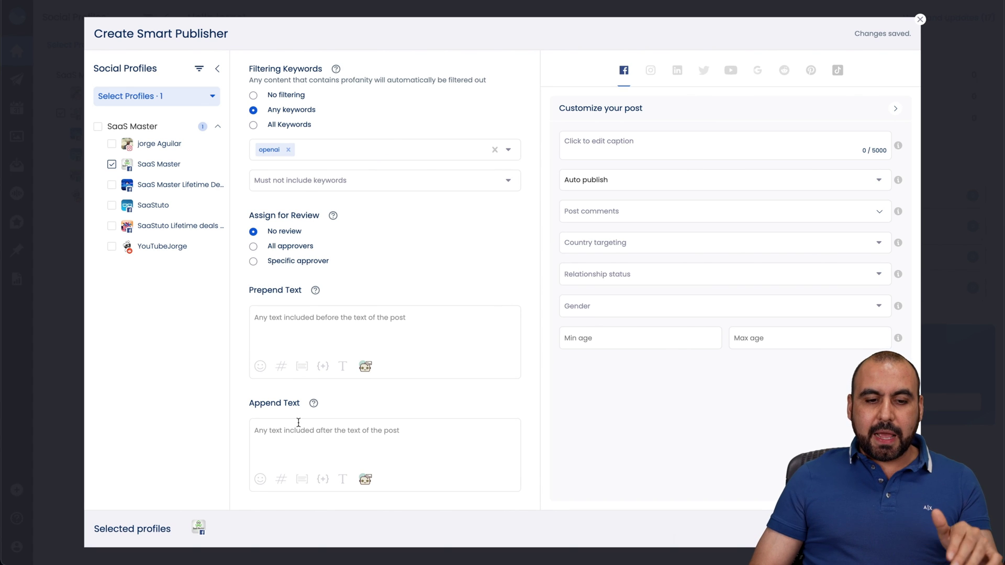
left_click(375, 322)
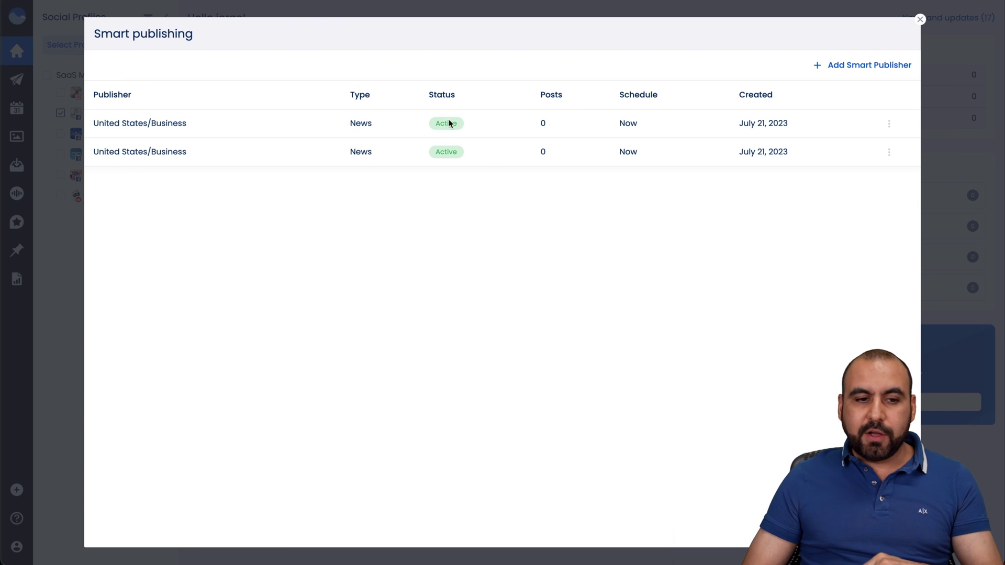
Check the first United States/Business publisher's posts and settings, then close the editor and list.
left_click(163, 124)
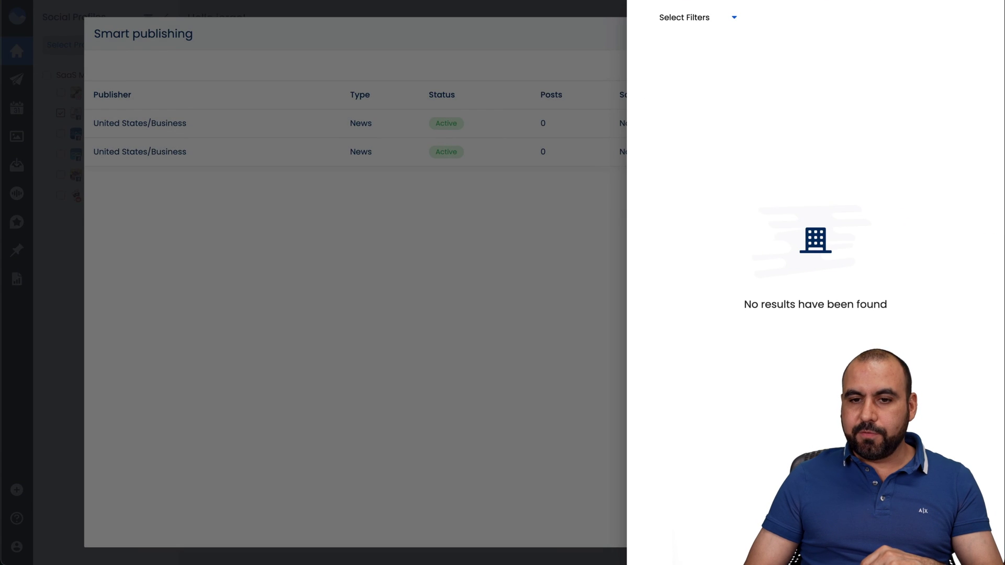
left_click(422, 188)
left_click(889, 125)
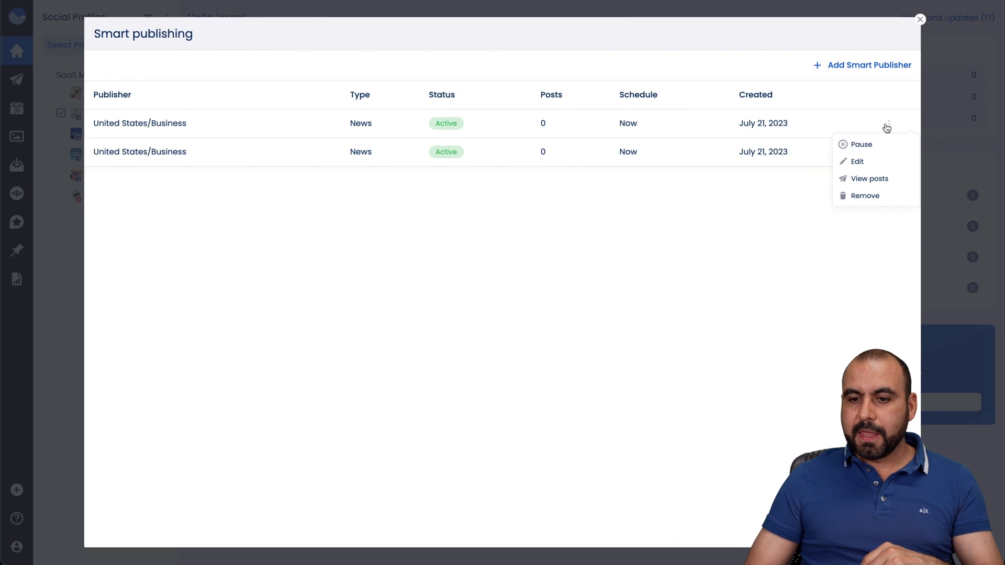
left_click(860, 162)
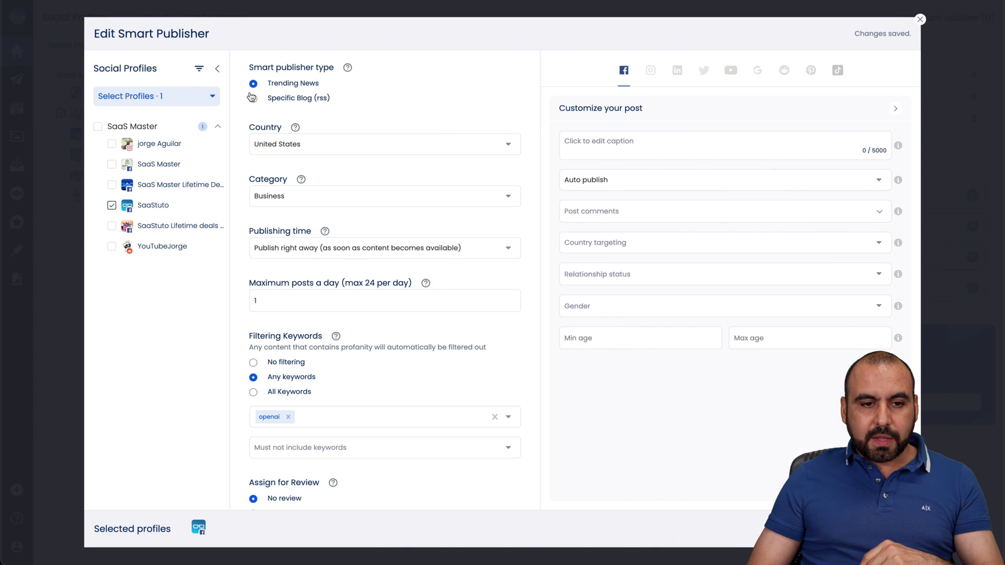
scroll(308, 246, "down", 4)
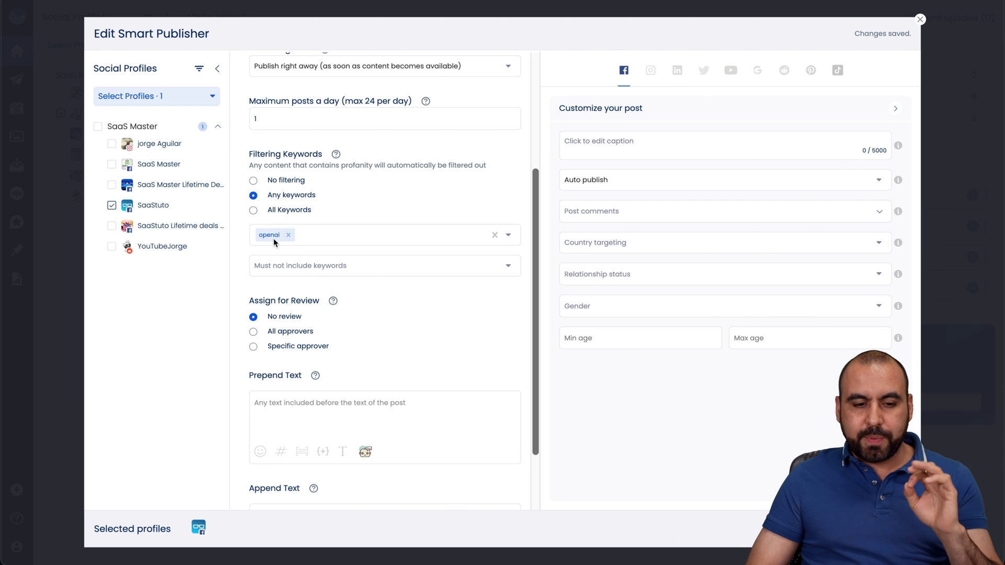
left_click(920, 20)
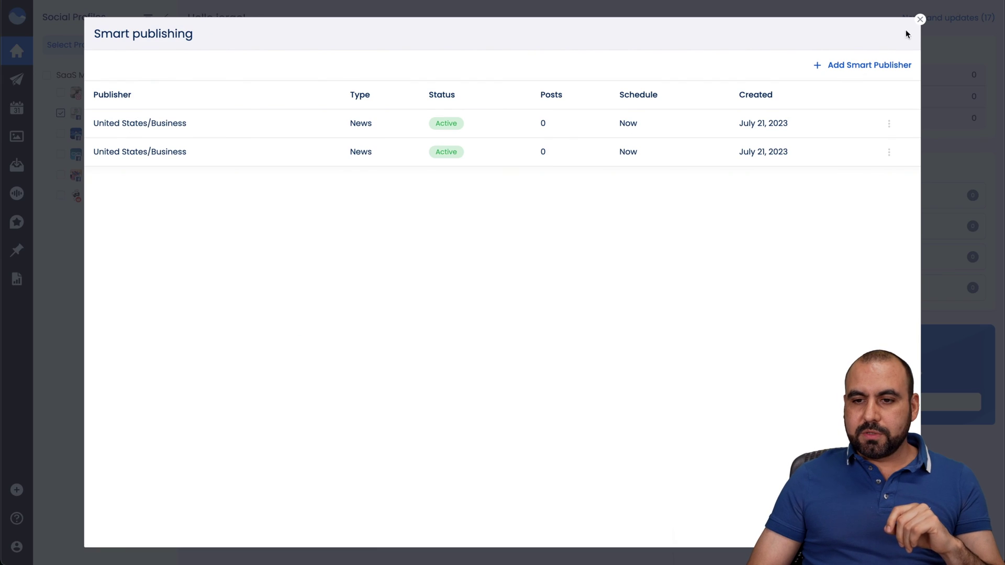
left_click(920, 20)
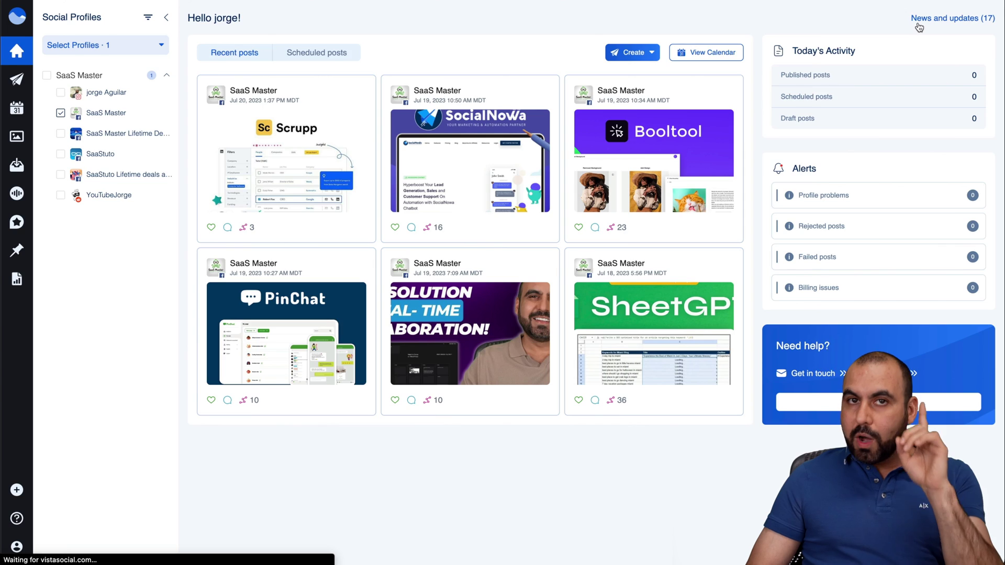
Glance at the Create menu, then go to the Inbox from the sidebar.
left_click(619, 54)
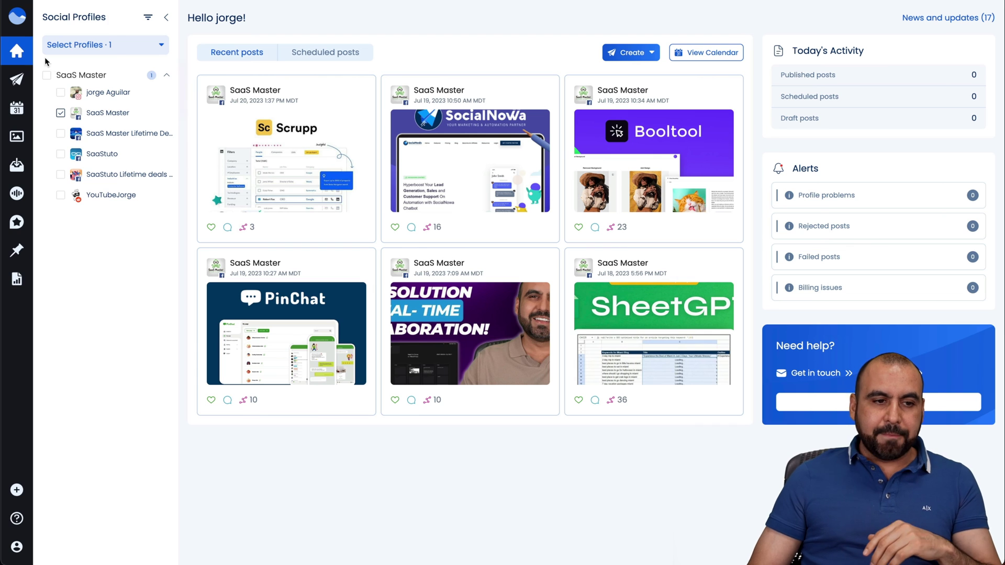
mouse_move(17, 72)
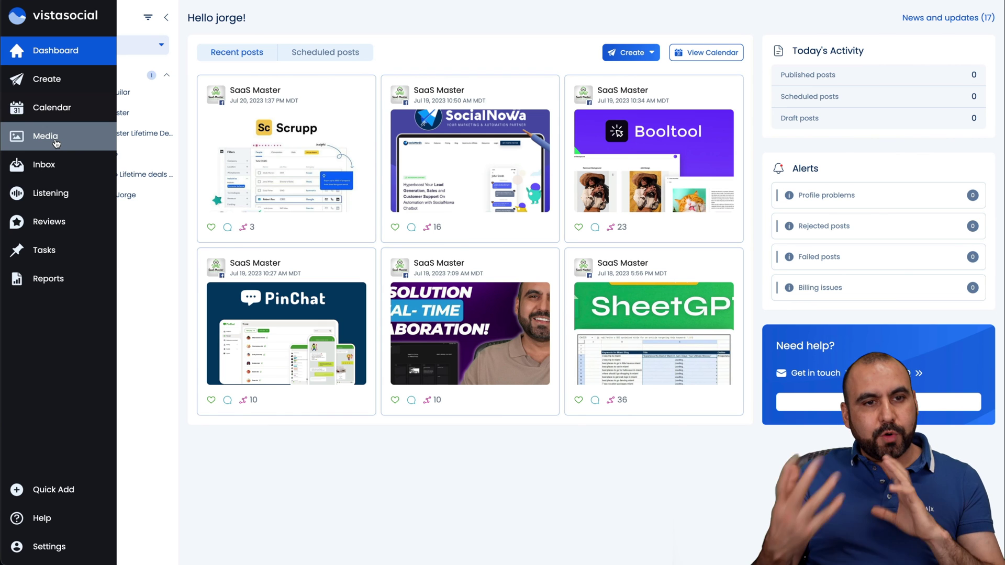
left_click(65, 167)
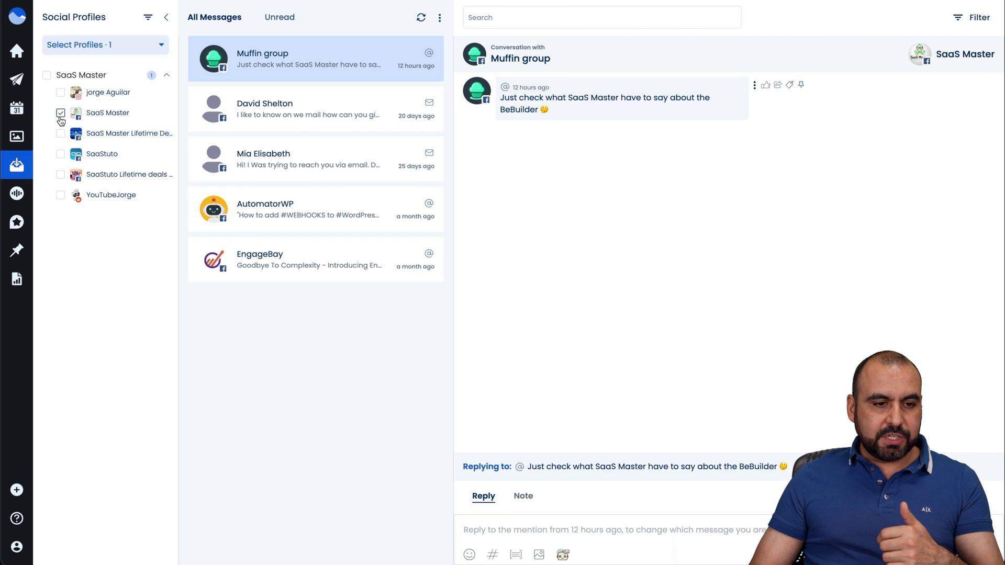
Add the lifetime deals and SaaStuto profiles to the inbox, then switch to Listening.
left_click(61, 134)
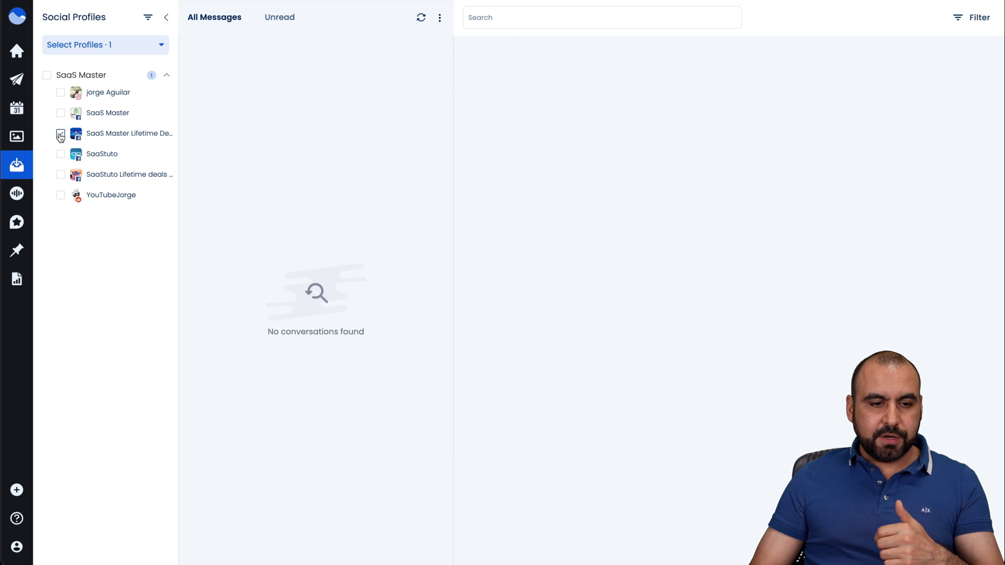
left_click(61, 155)
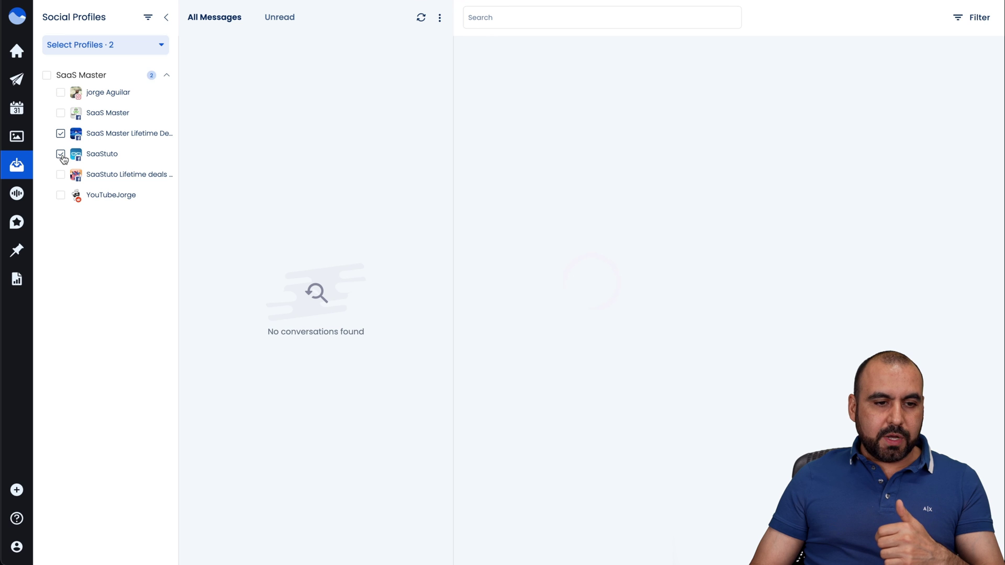
left_click(61, 175)
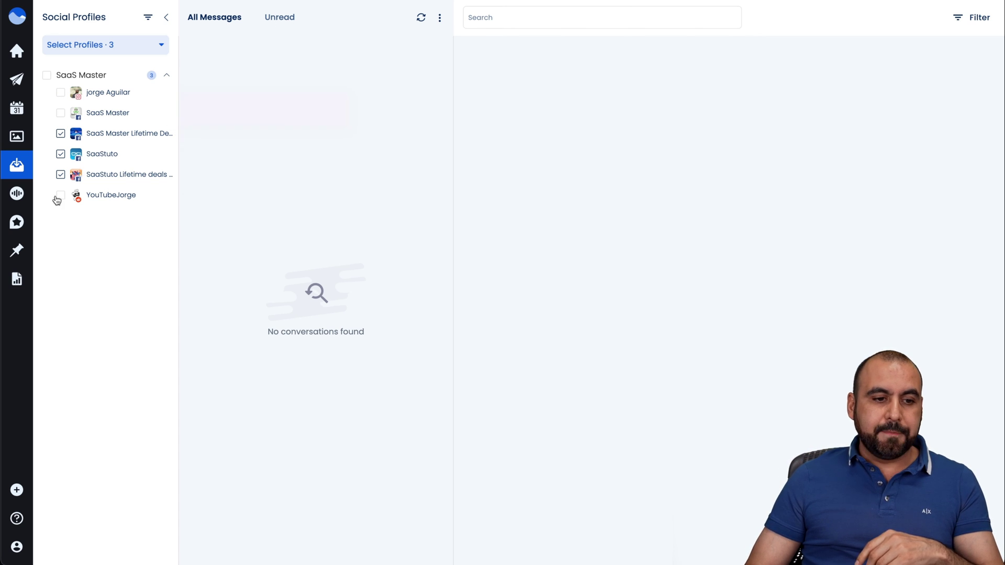
left_click(17, 195)
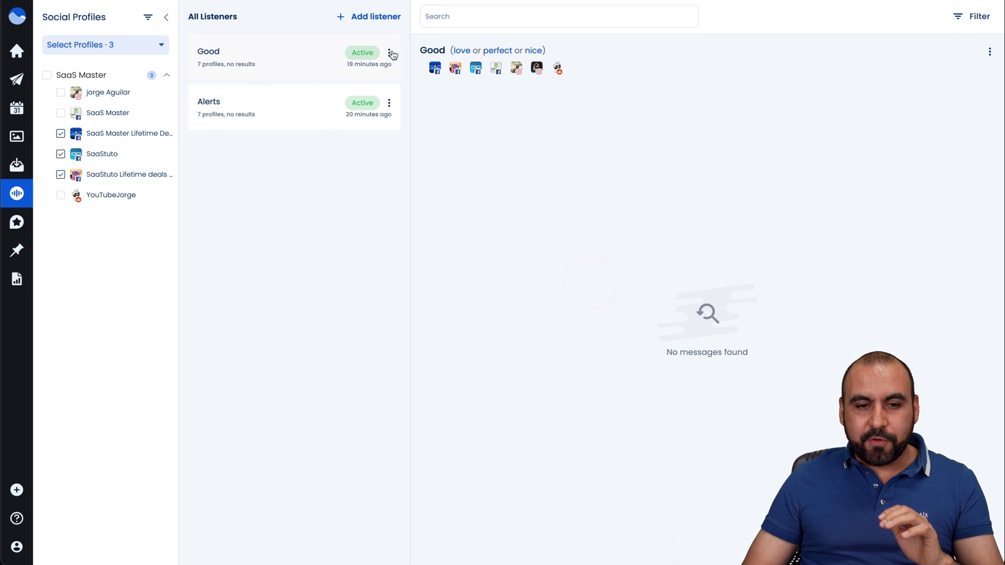
Add four profiles, including SaaStuto, its lifetime deals page and YouTube, to the Good listener.
left_click(389, 52)
left_click(357, 82)
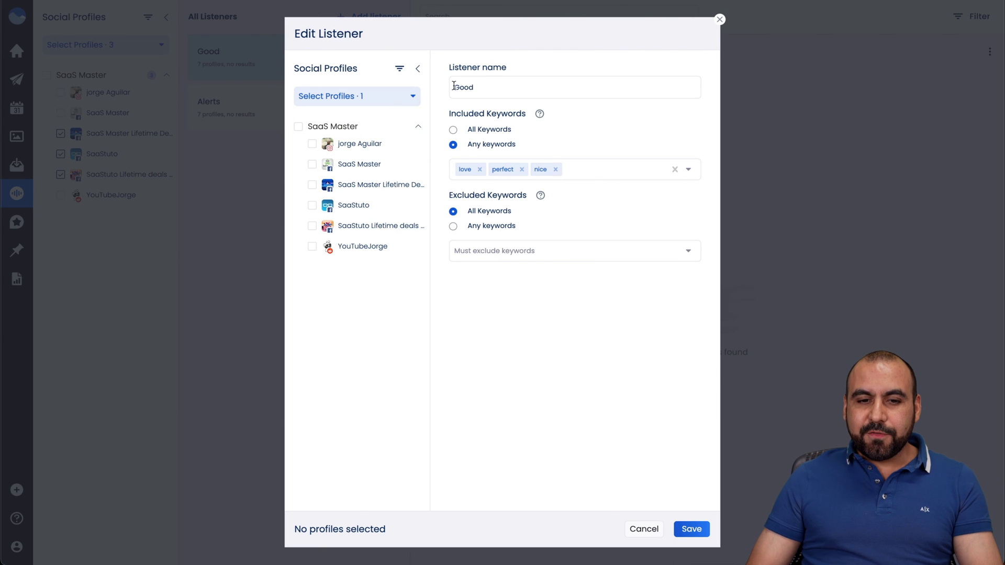
left_click_drag(480, 85, 439, 82)
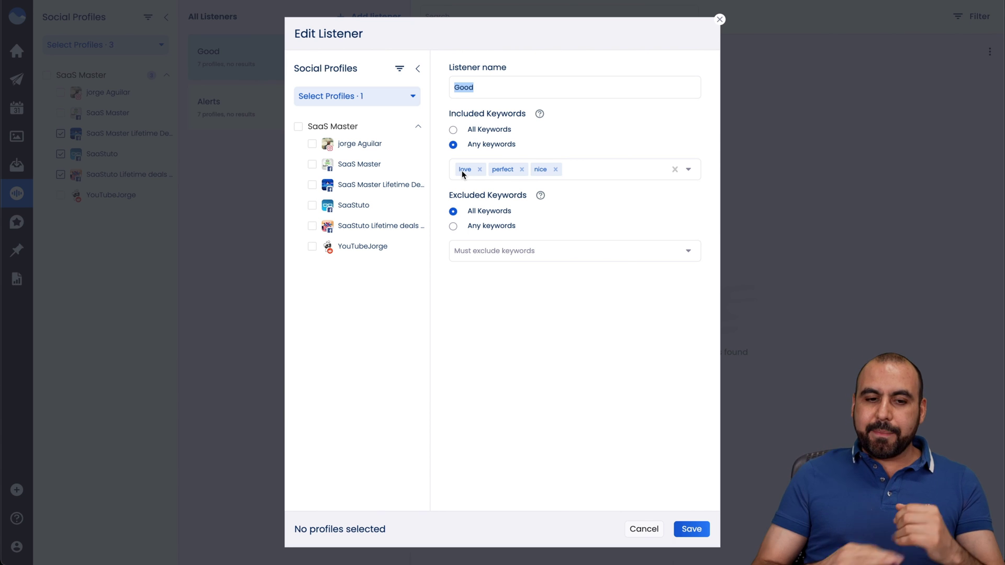
left_click(313, 186)
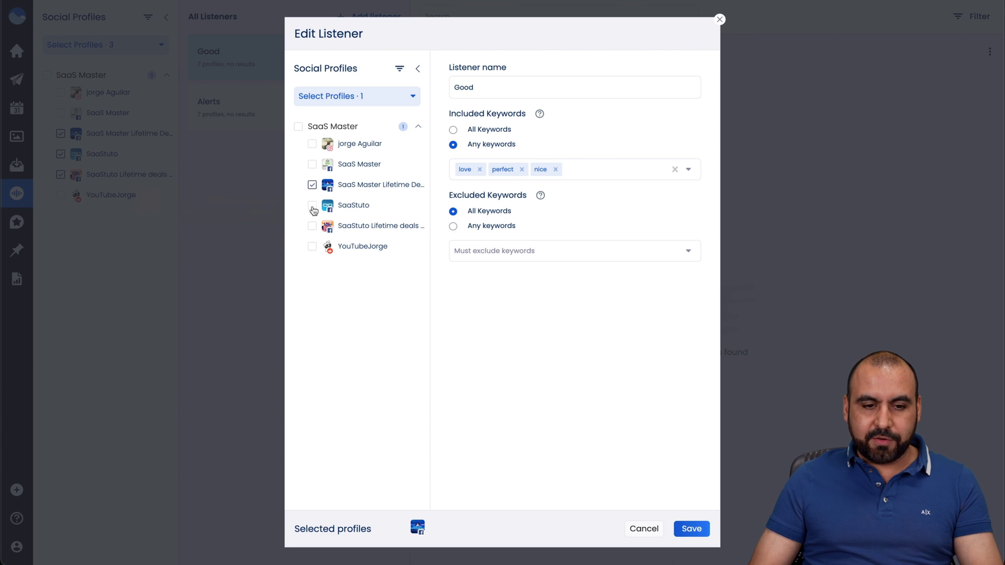
left_click(313, 207)
left_click(313, 226)
left_click(312, 247)
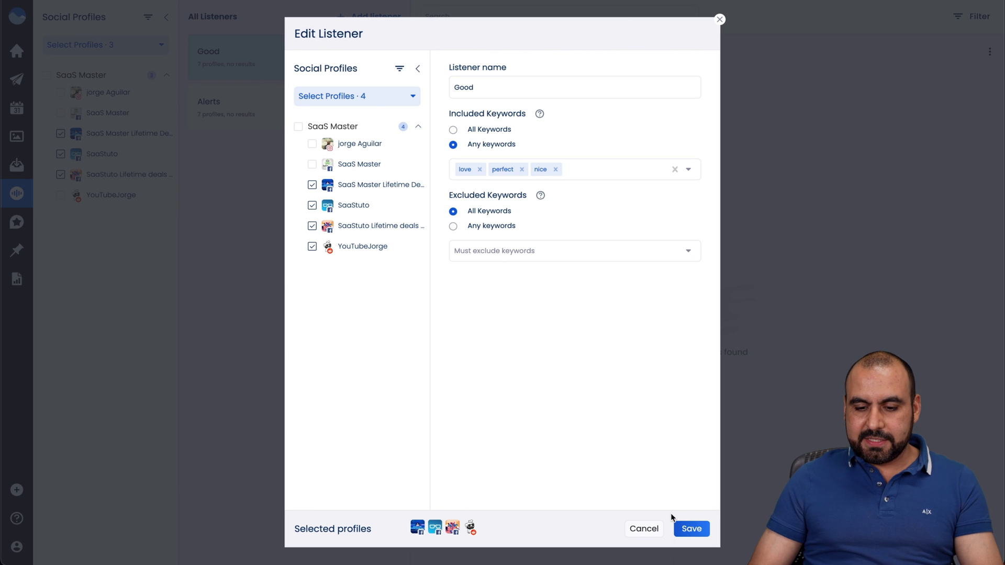
left_click(681, 530)
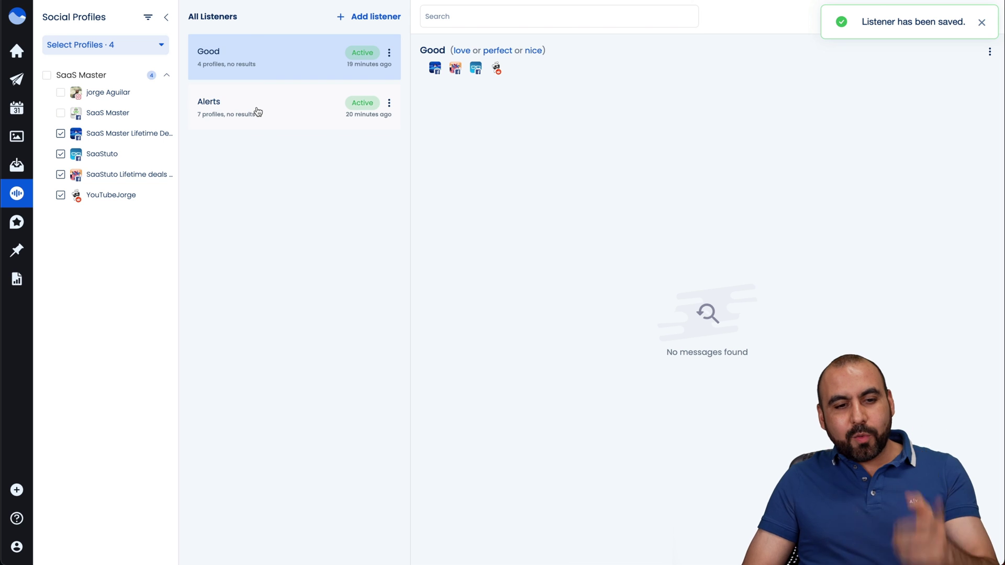
Review the Alerts listener settings without changes, then go to Reviews.
left_click(258, 111)
left_click(389, 103)
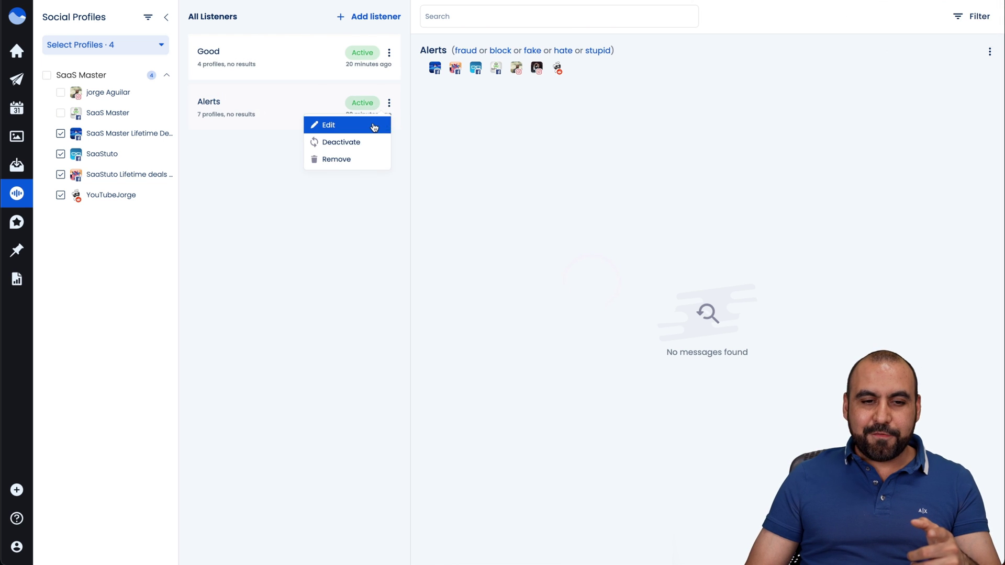
left_click(374, 125)
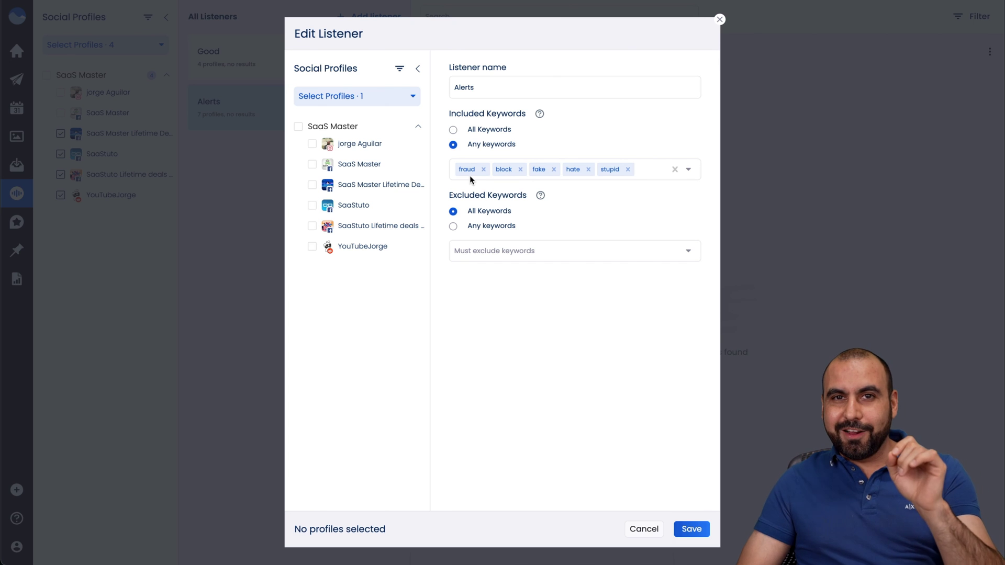
left_click(719, 21)
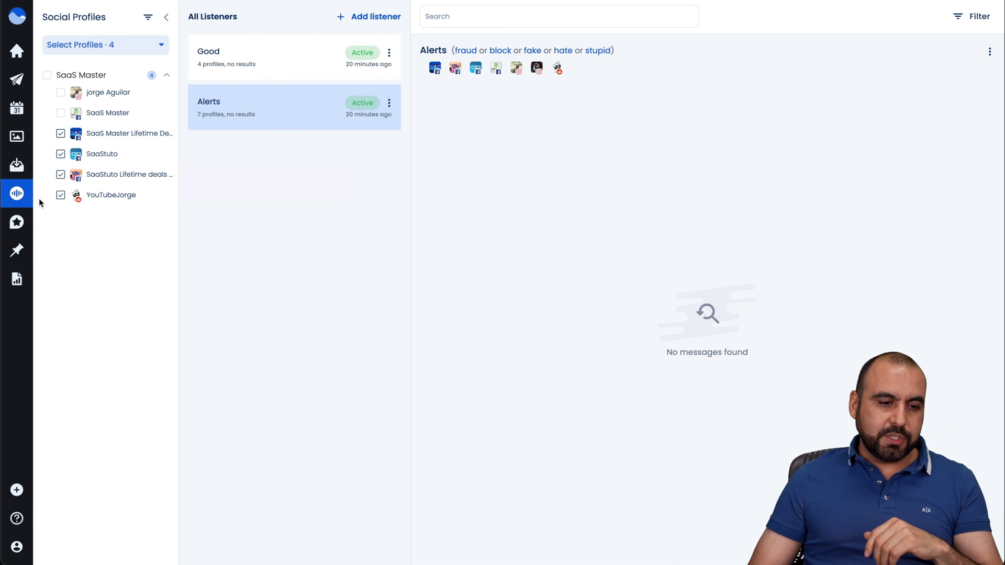
left_click(17, 225)
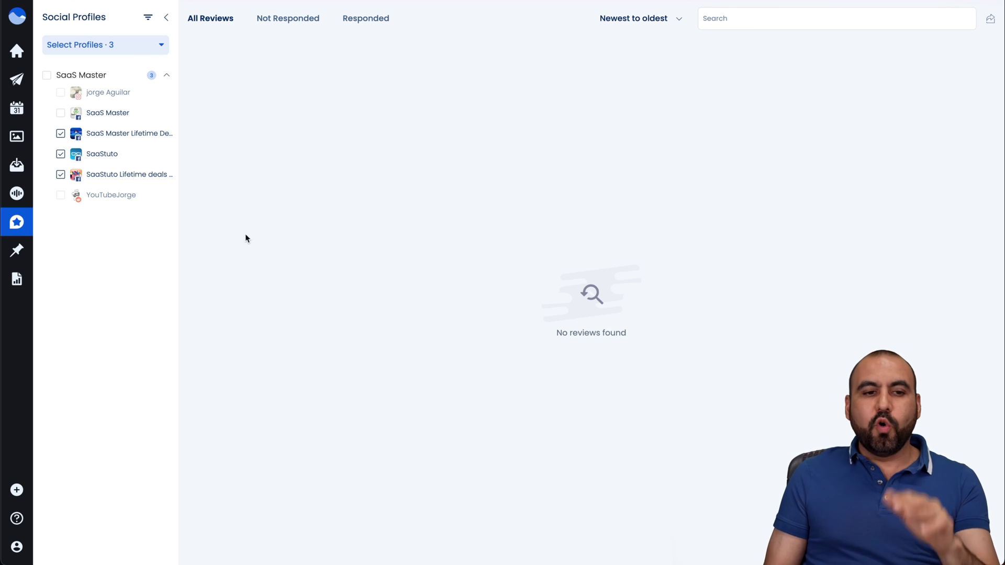
Visit the Tasks page, then move on to the Reports page.
mouse_move(26, 253)
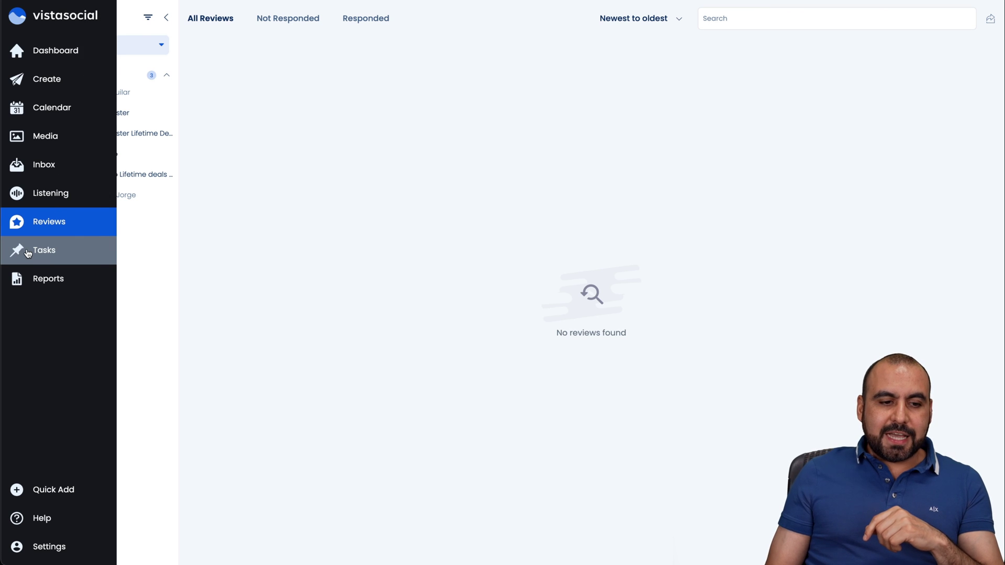
left_click(26, 254)
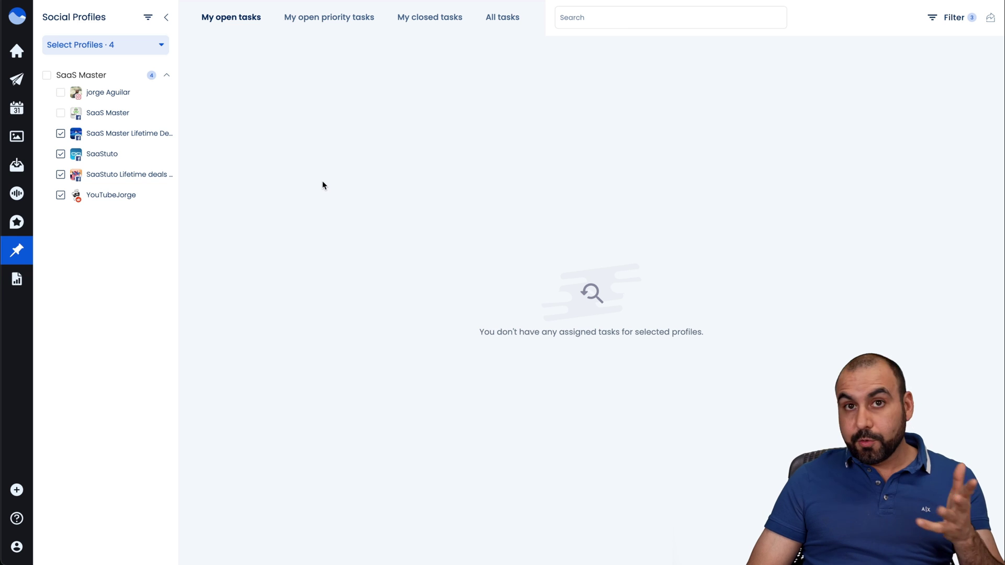
left_click(36, 282)
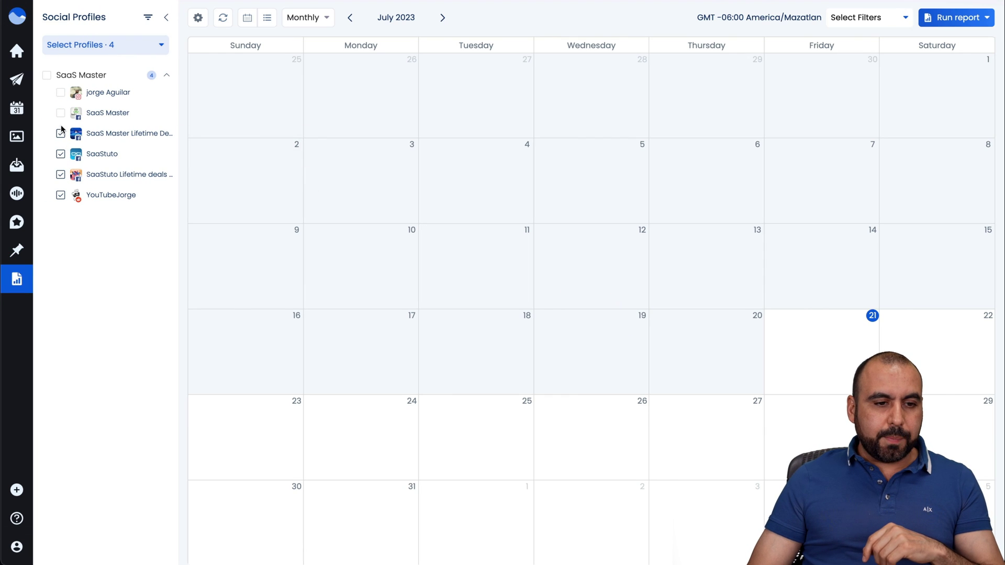
Deselect every profile except SaaStuto and choose Run report to see report types.
left_click(61, 134)
left_click(61, 175)
left_click(60, 195)
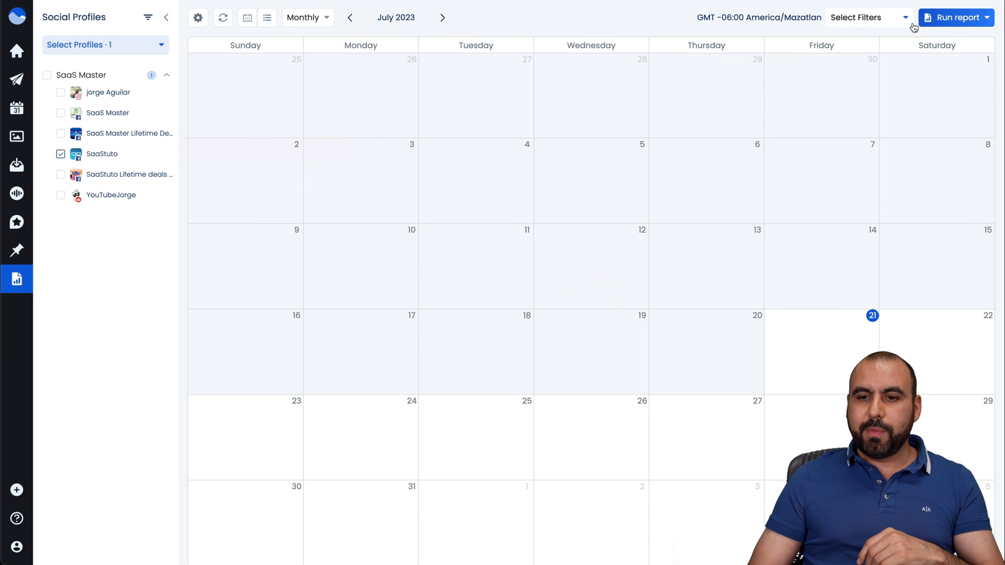
left_click(933, 24)
left_click(942, 41)
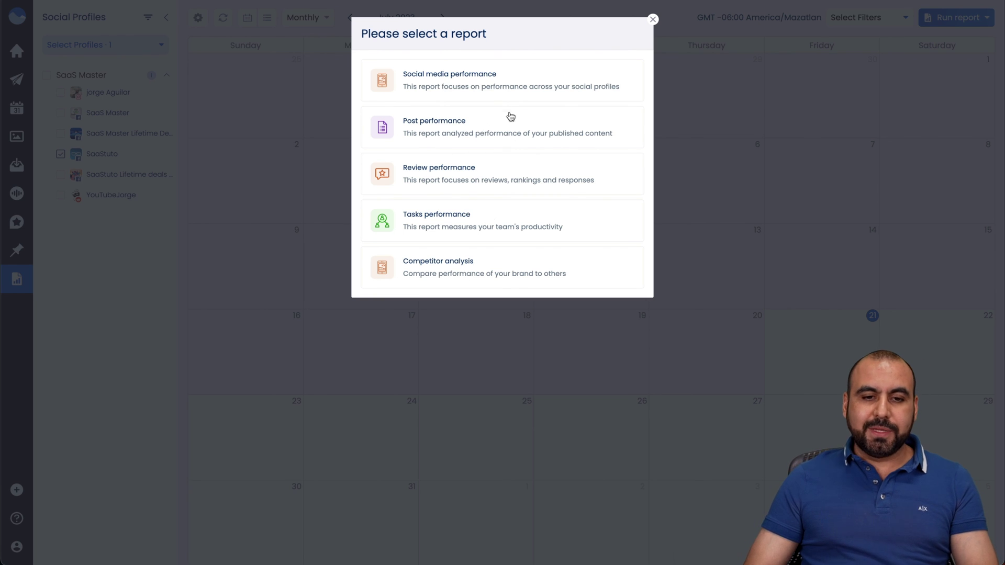
left_click(499, 83)
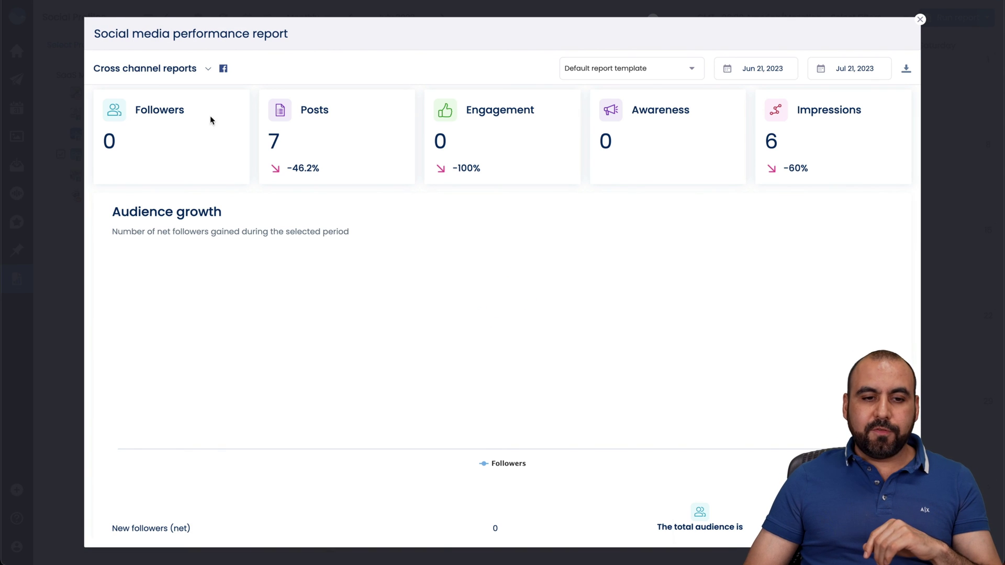
scroll(696, 285, "down", 4)
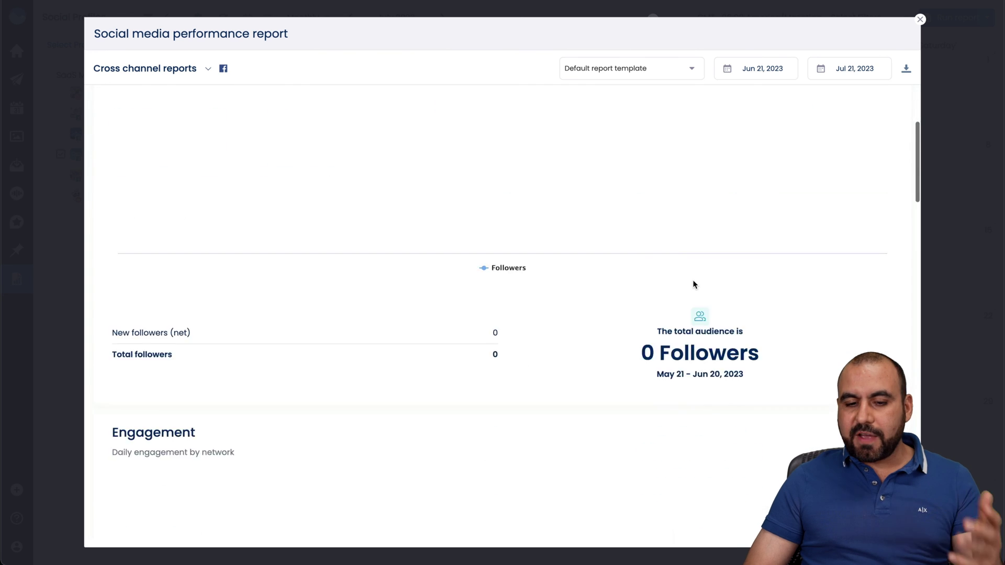
scroll(695, 284, "down", 15)
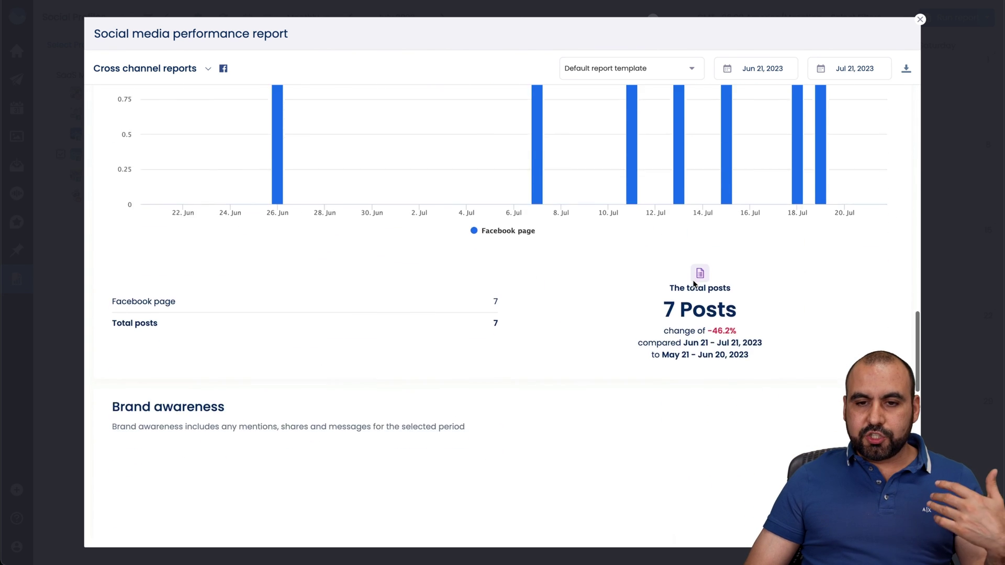
scroll(694, 283, "down", 12)
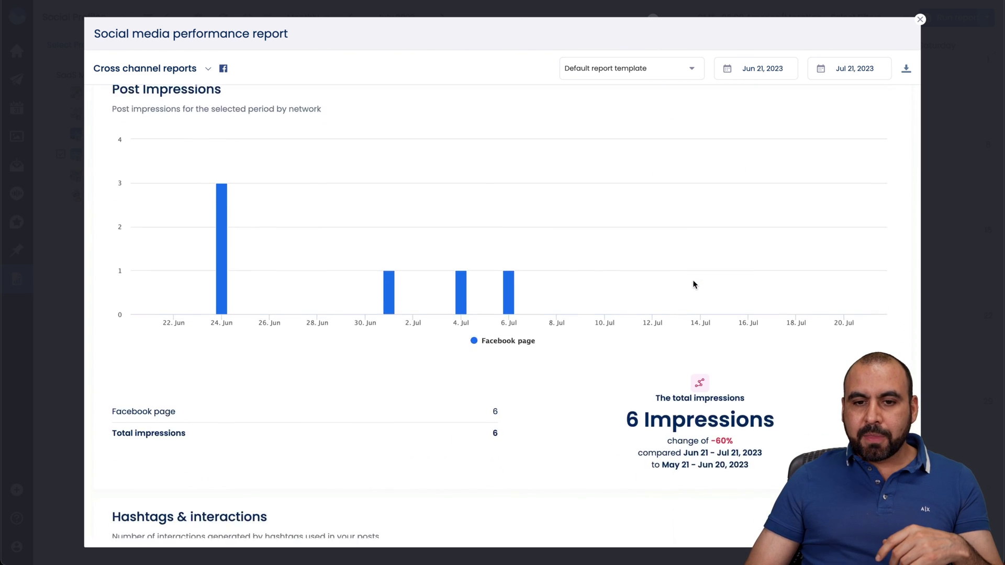
scroll(695, 285, "down", 2)
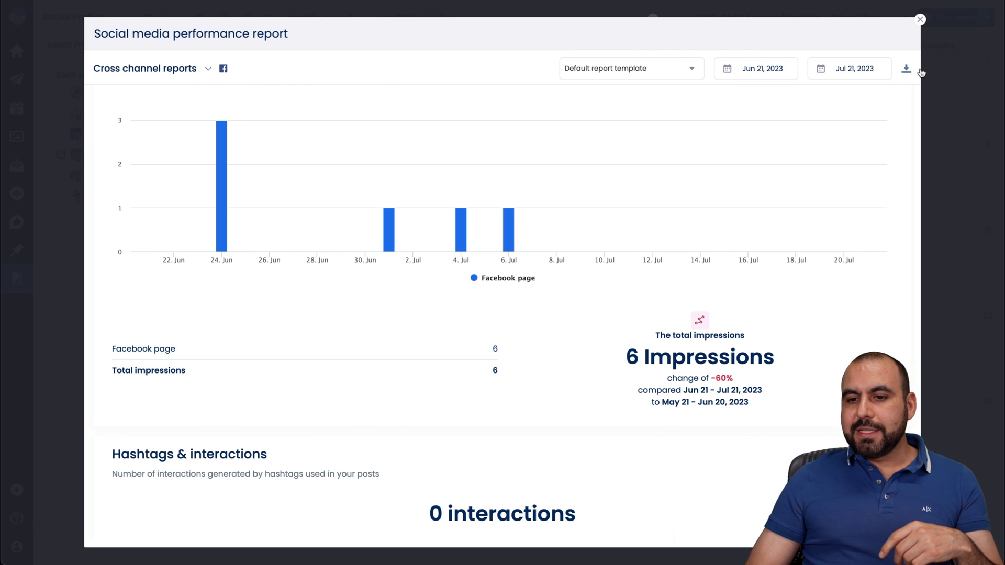
left_click(920, 20)
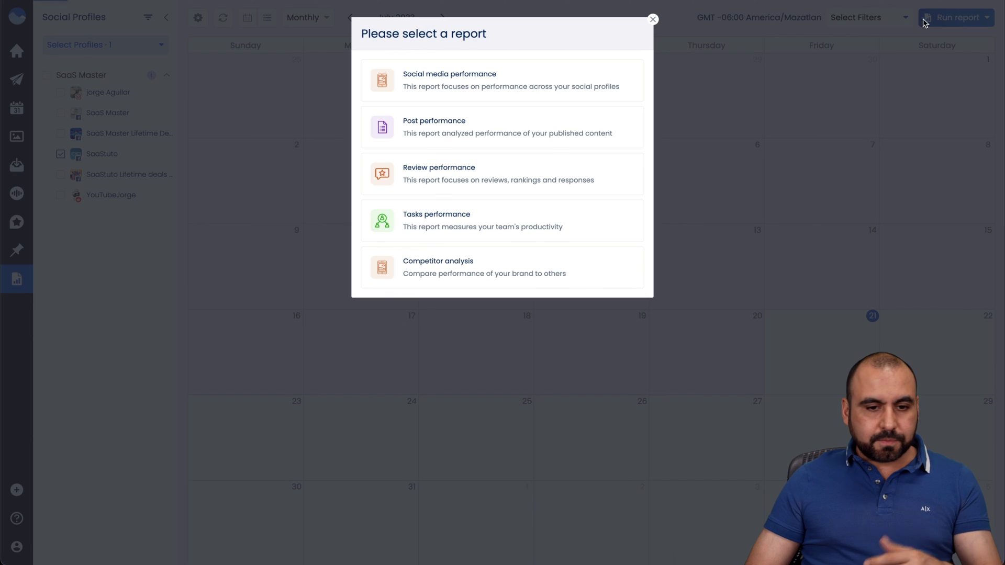
left_click(653, 19)
Browse the Quick Add options, then return to the dashboard of recent posts.
mouse_move(15, 505)
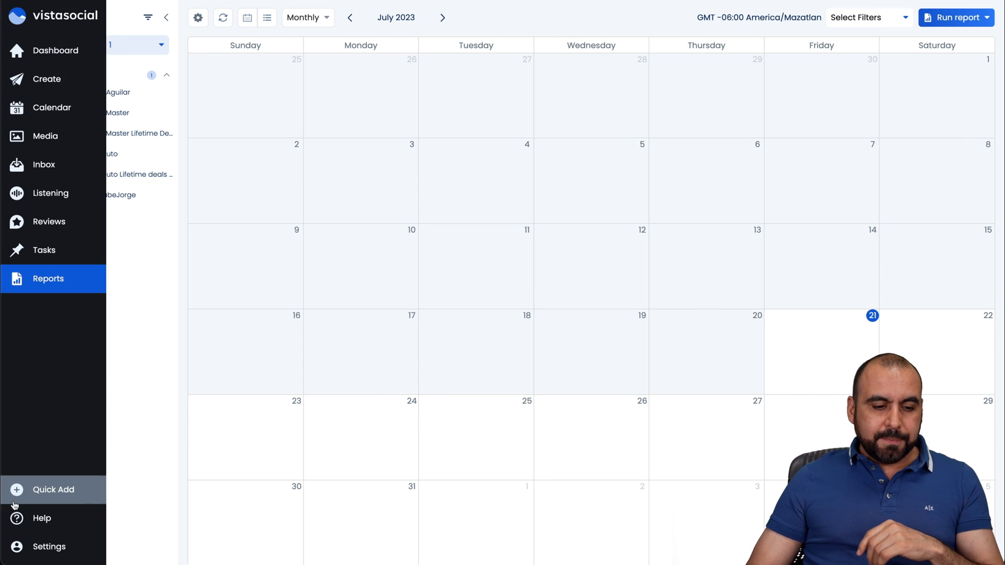
left_click(60, 491)
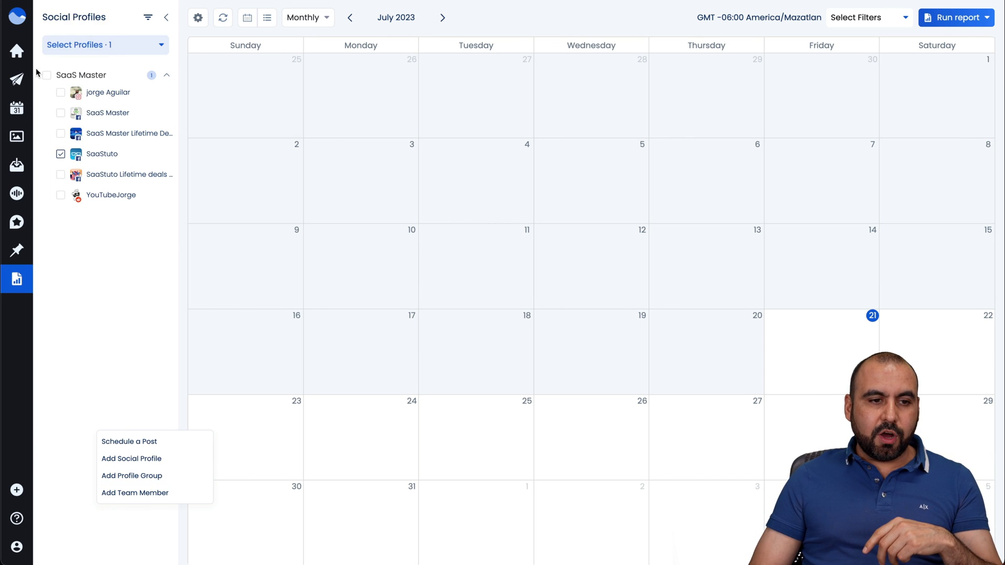
left_click(17, 51)
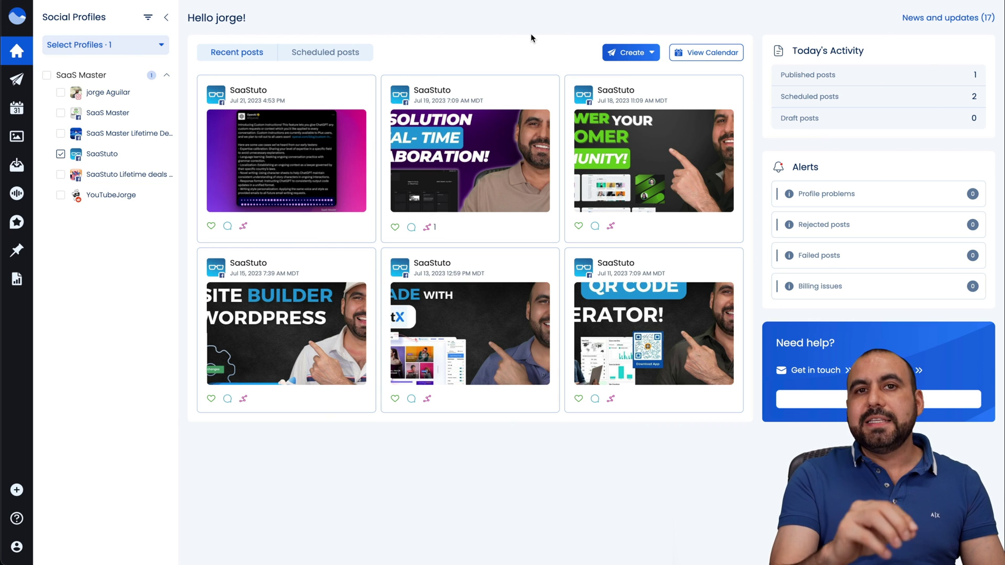
left_click(634, 52)
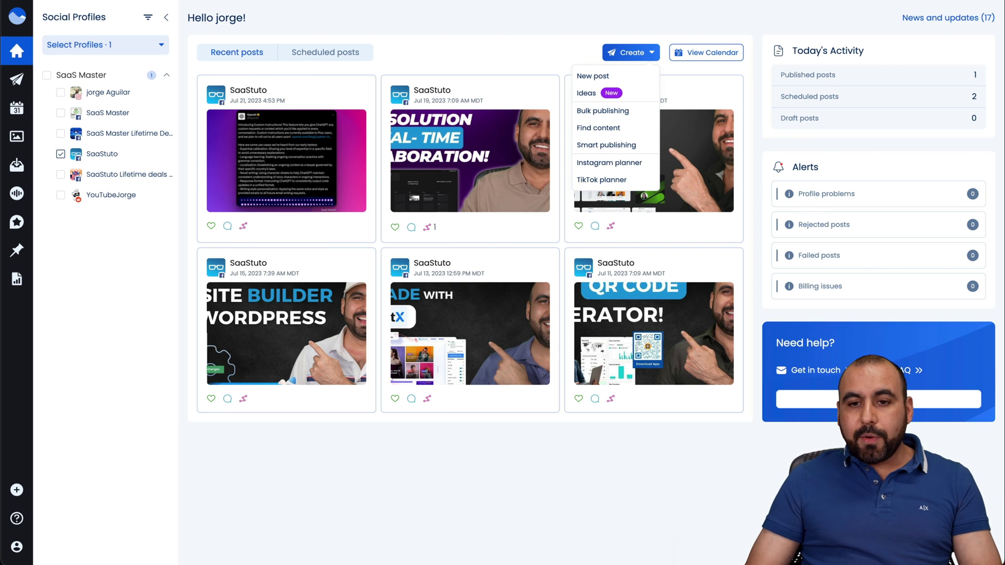
left_click(643, 20)
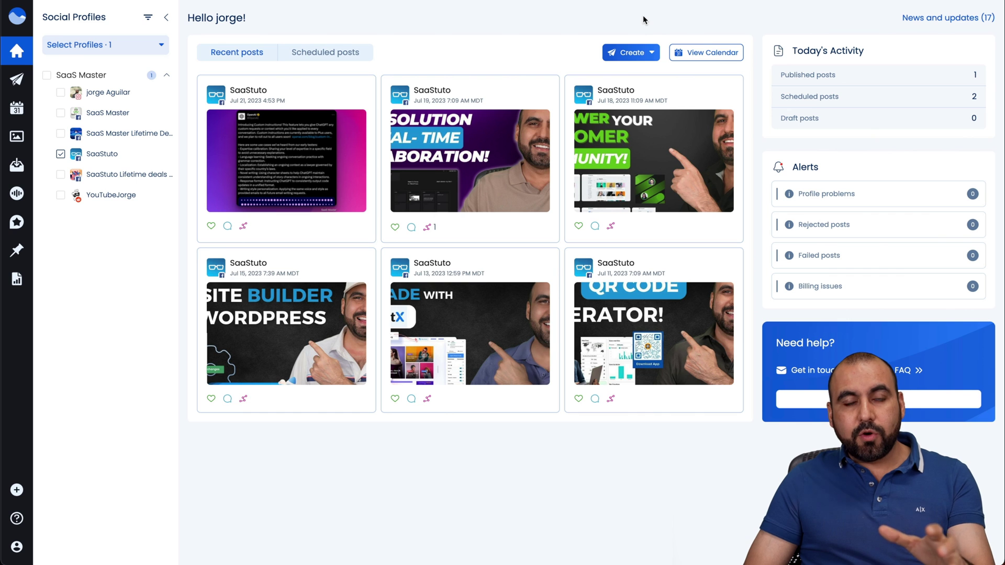